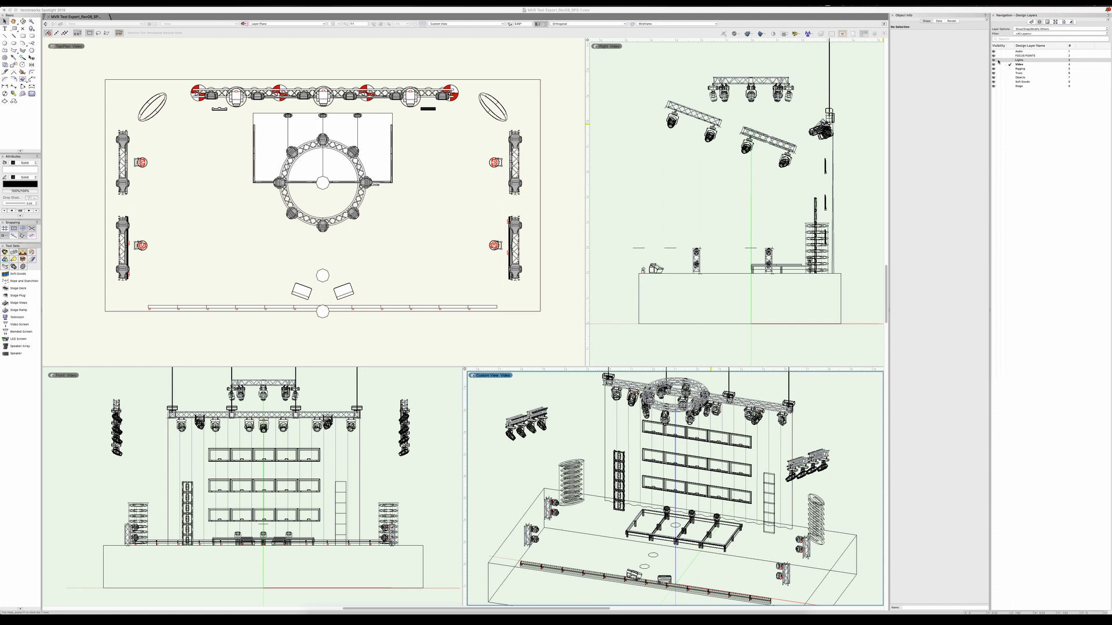
Hide and reshow the Lights and Truss design layers in turn to check which objects each contains.
click(998, 60)
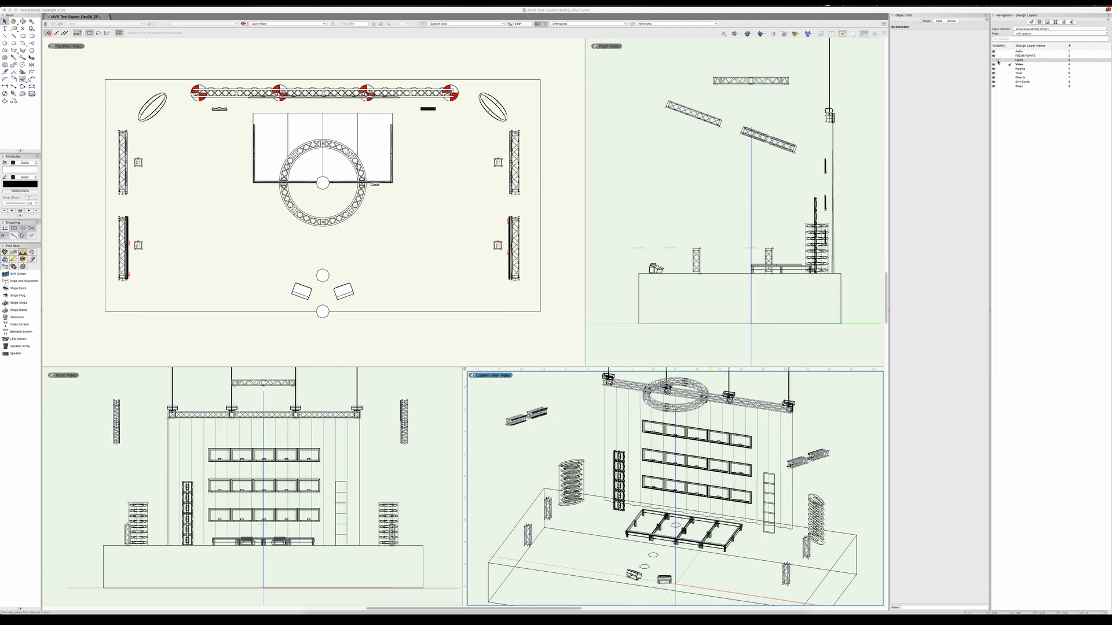
click(995, 60)
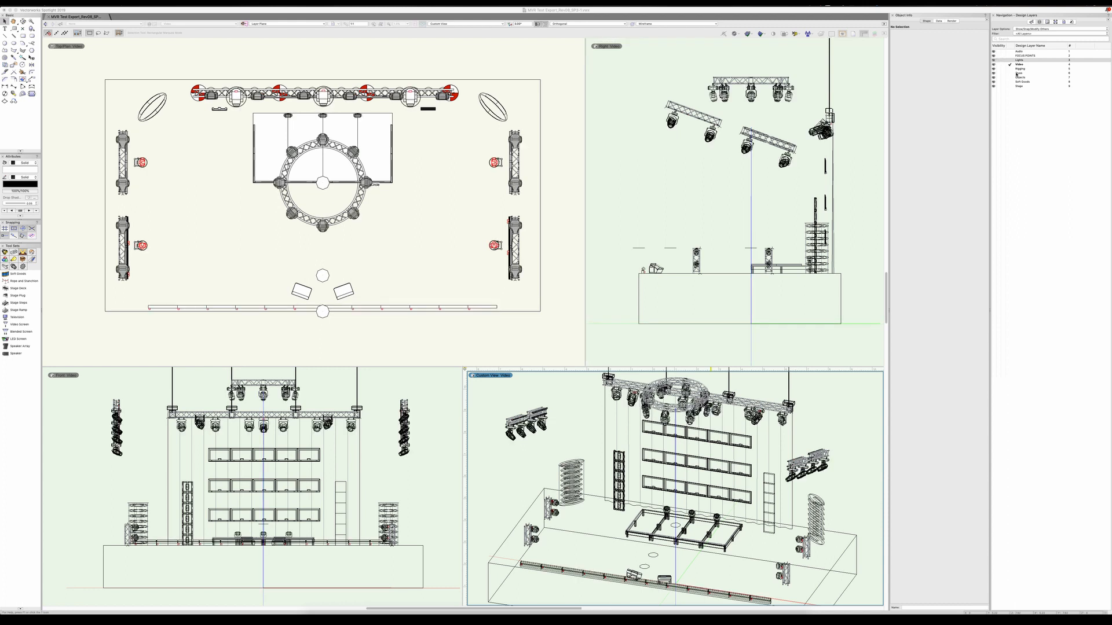
click(995, 74)
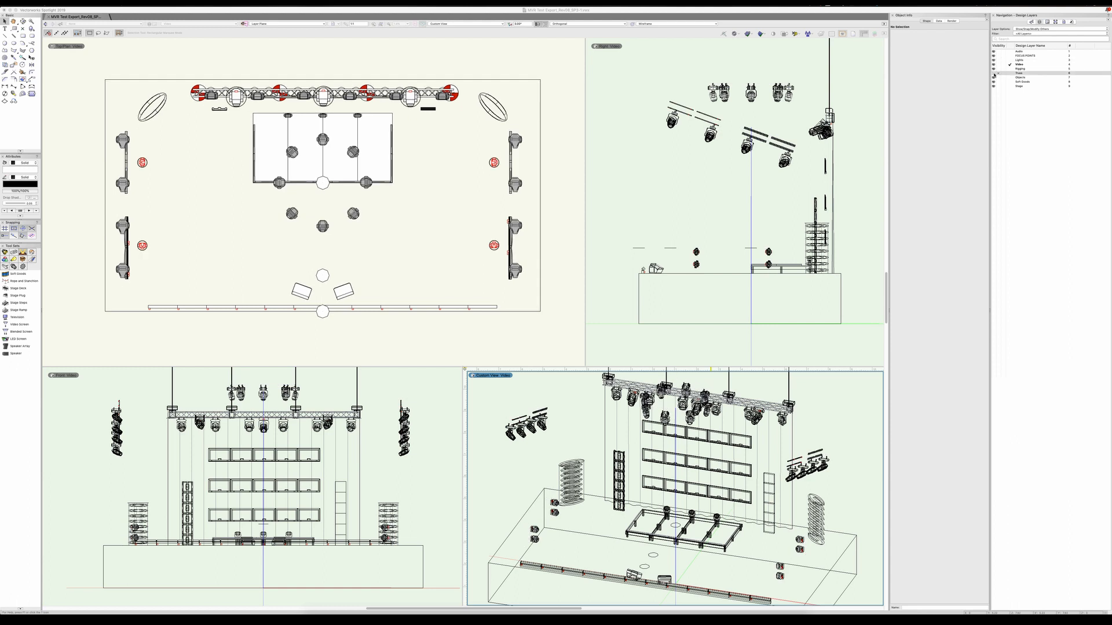
click(994, 74)
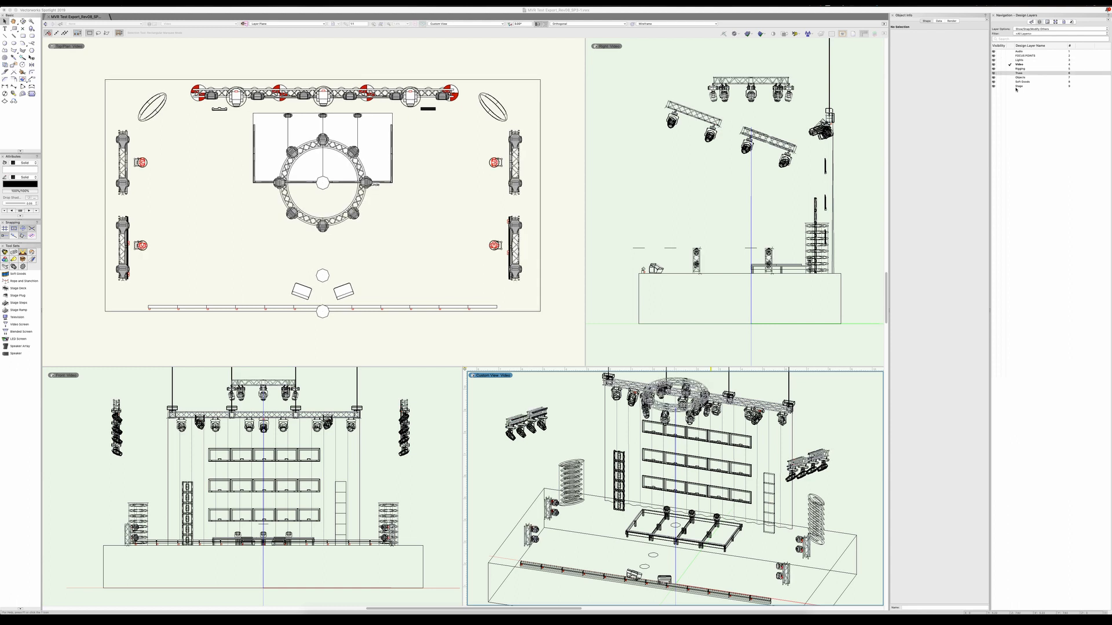
List the drawing's classes, then hide and reshow the Lighting Flown class to check its contents.
click(1031, 22)
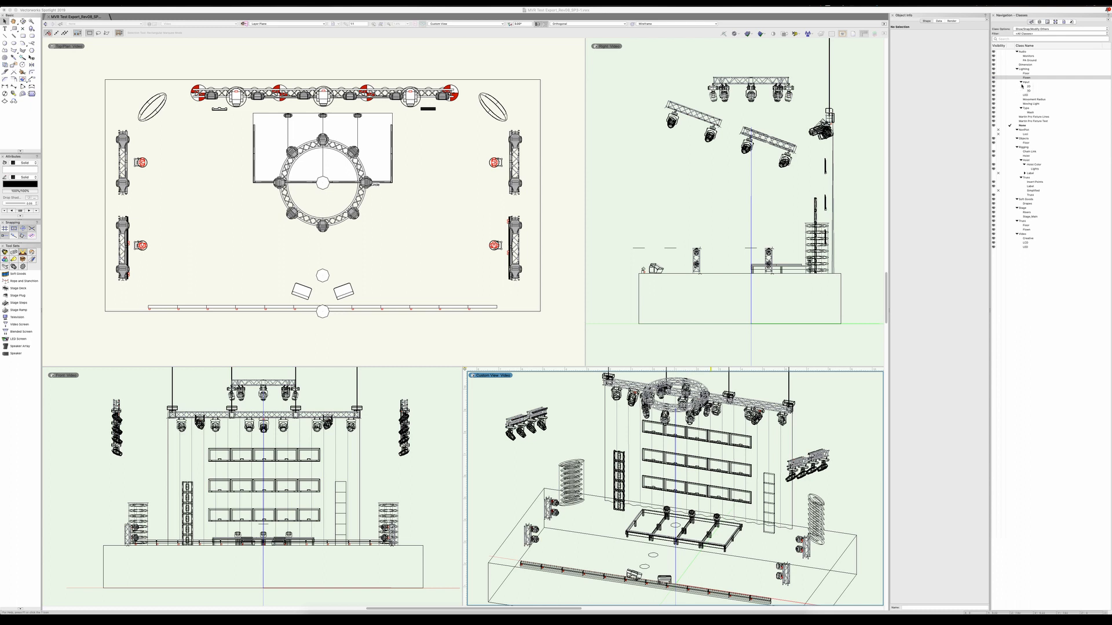
click(998, 74)
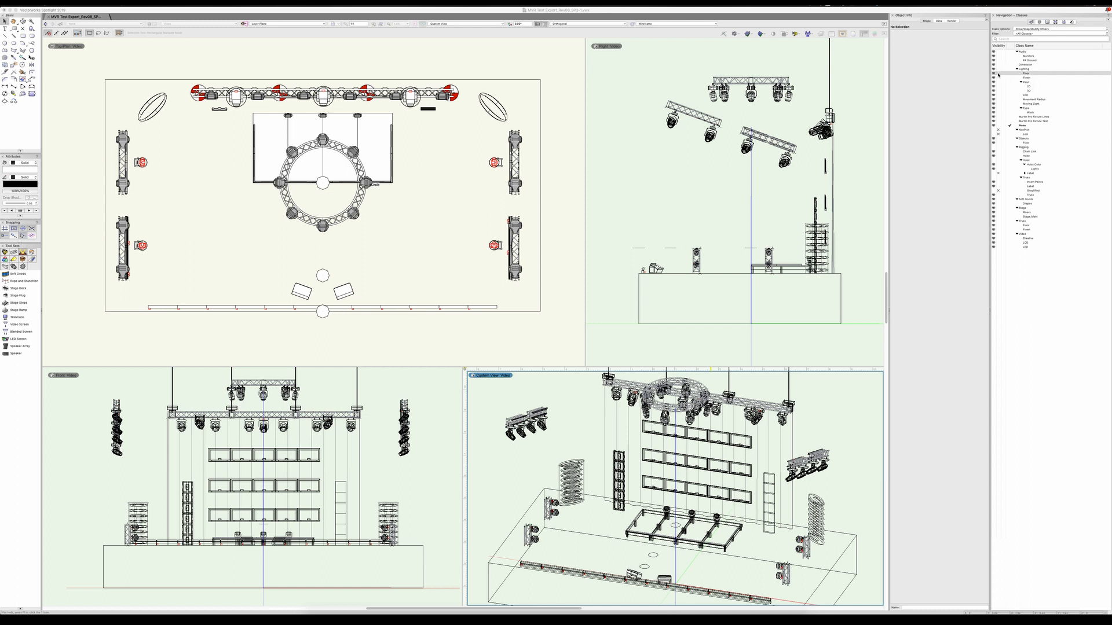
click(997, 77)
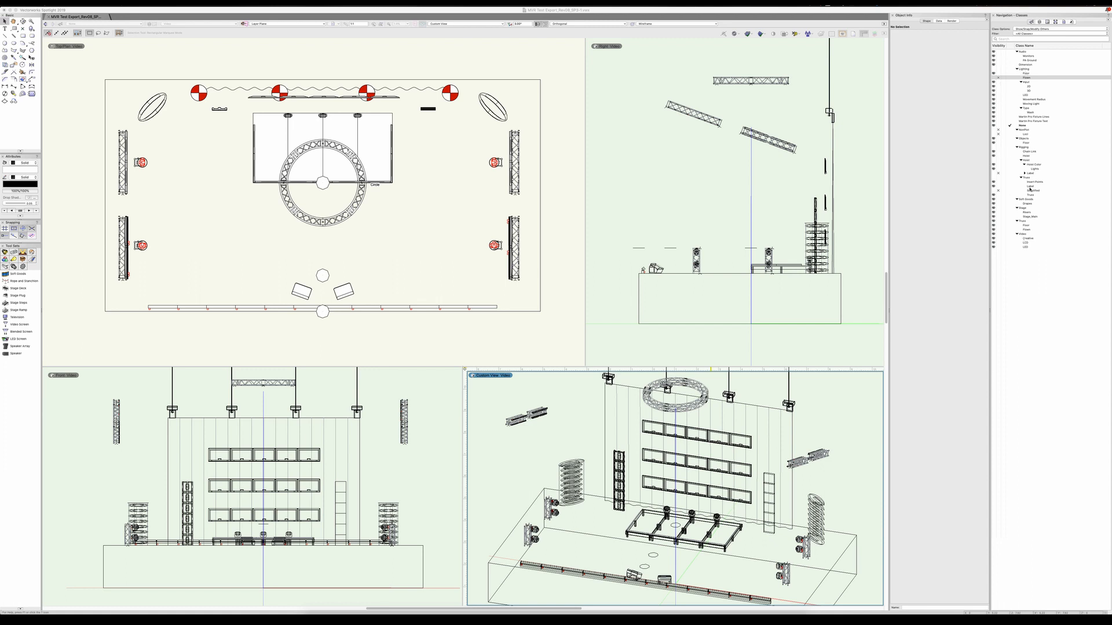
click(994, 79)
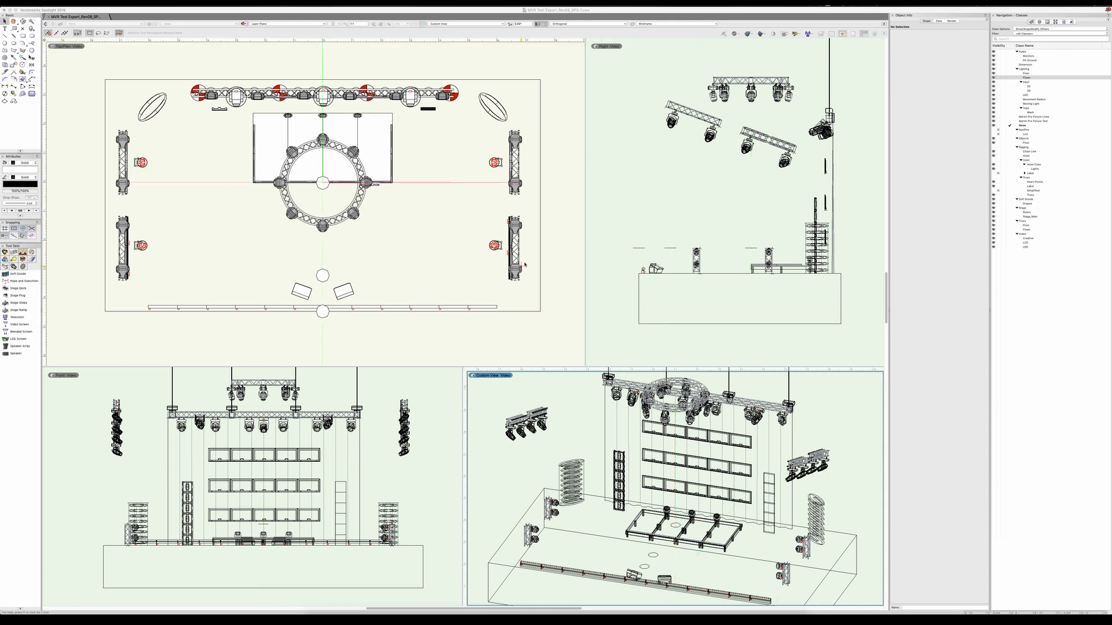
Inspect the properties of the downstage focus point, an oval solid, the soft goods backdrop and the two floor lights beside the right-hand trusses in plan.
click(326, 318)
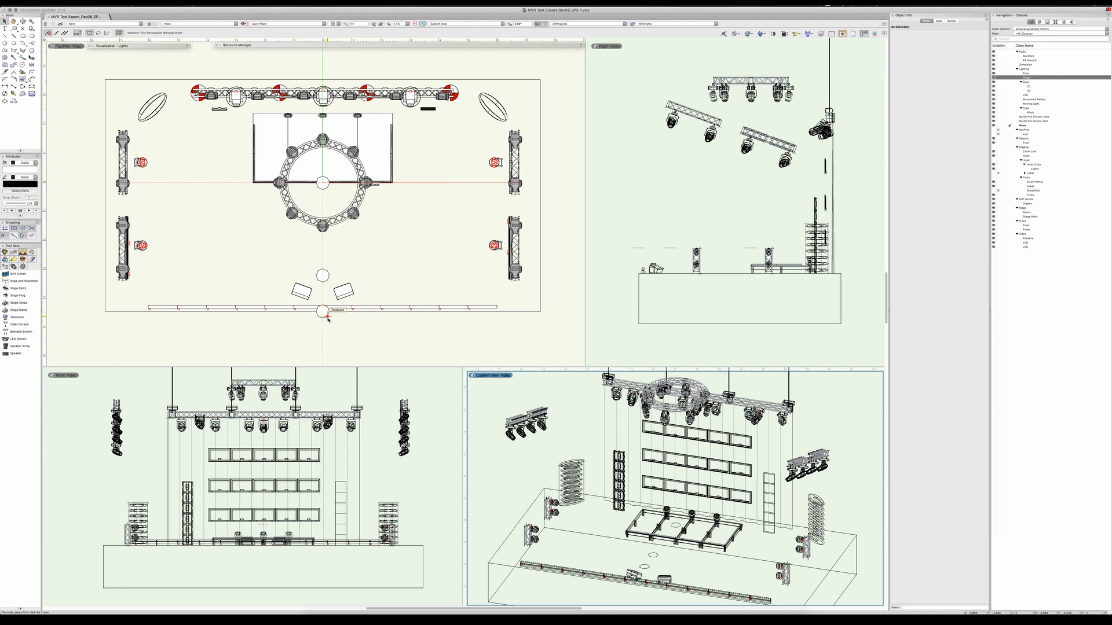
click(326, 316)
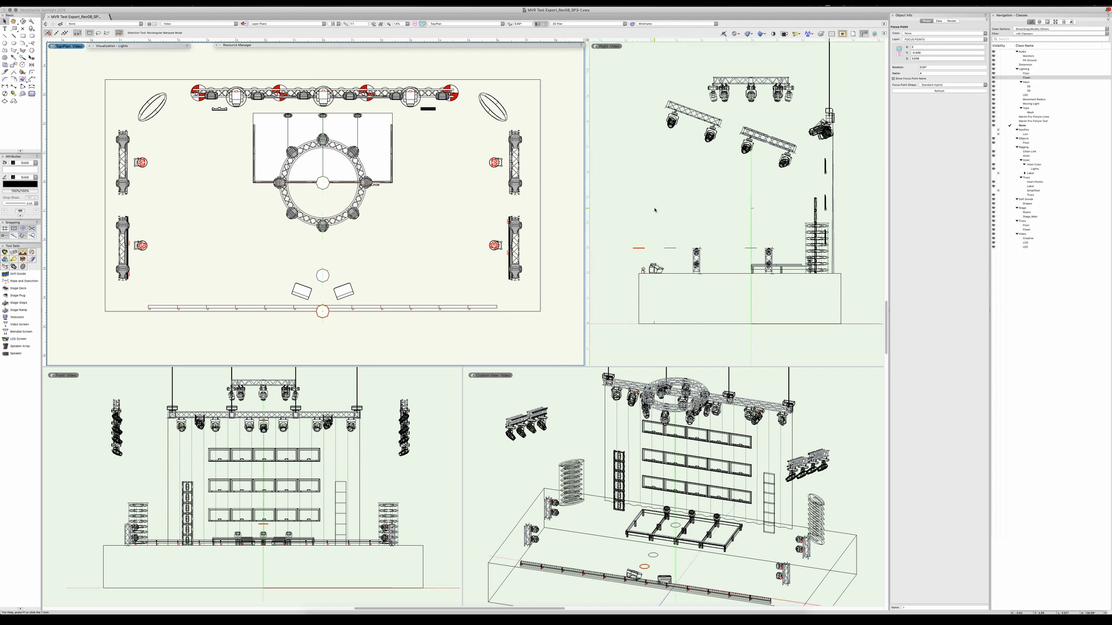
click(382, 128)
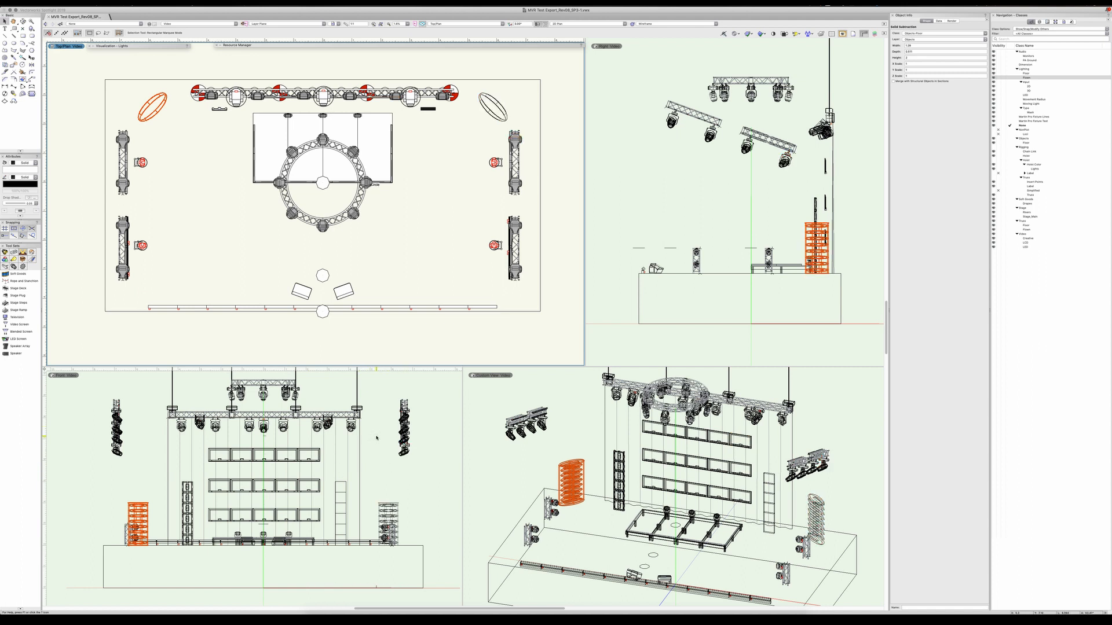
click(607, 411)
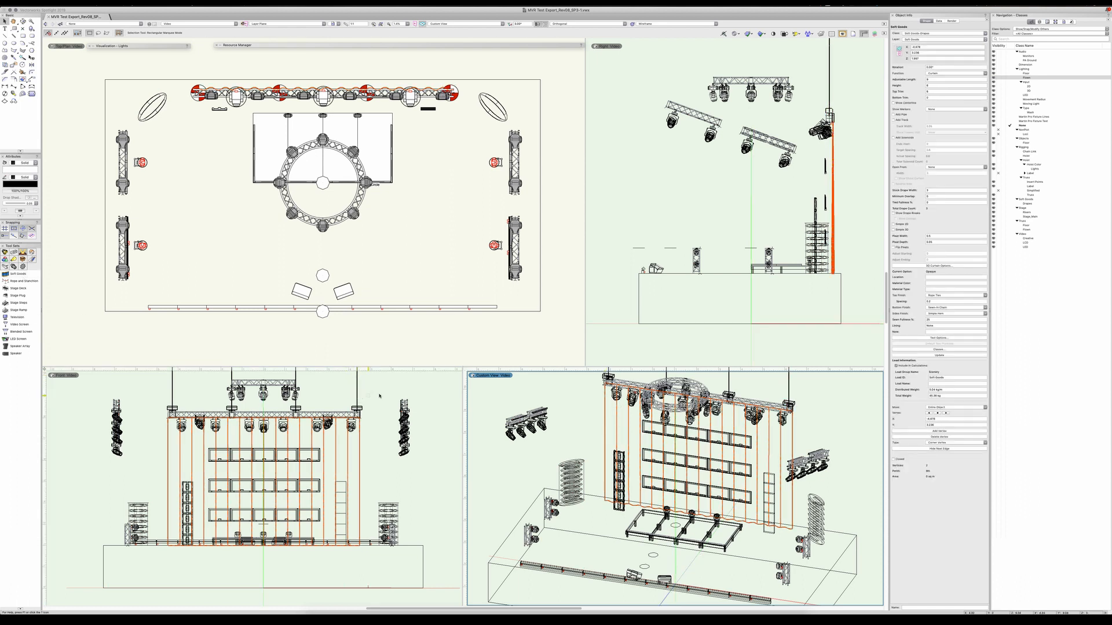
click(434, 355)
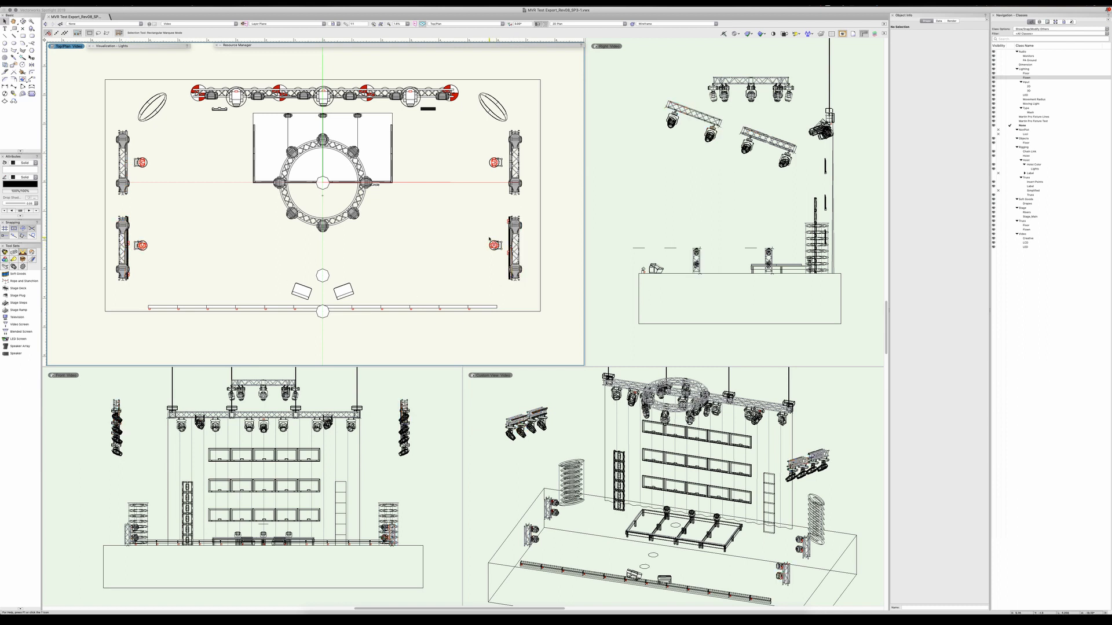
drag(484, 153, 501, 255)
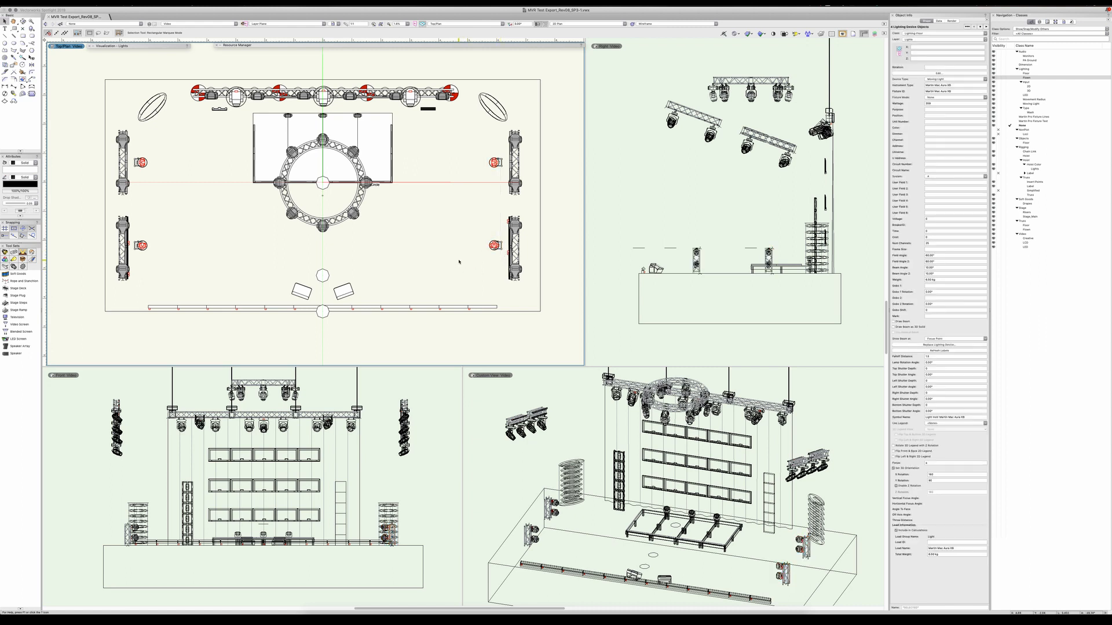
click(457, 266)
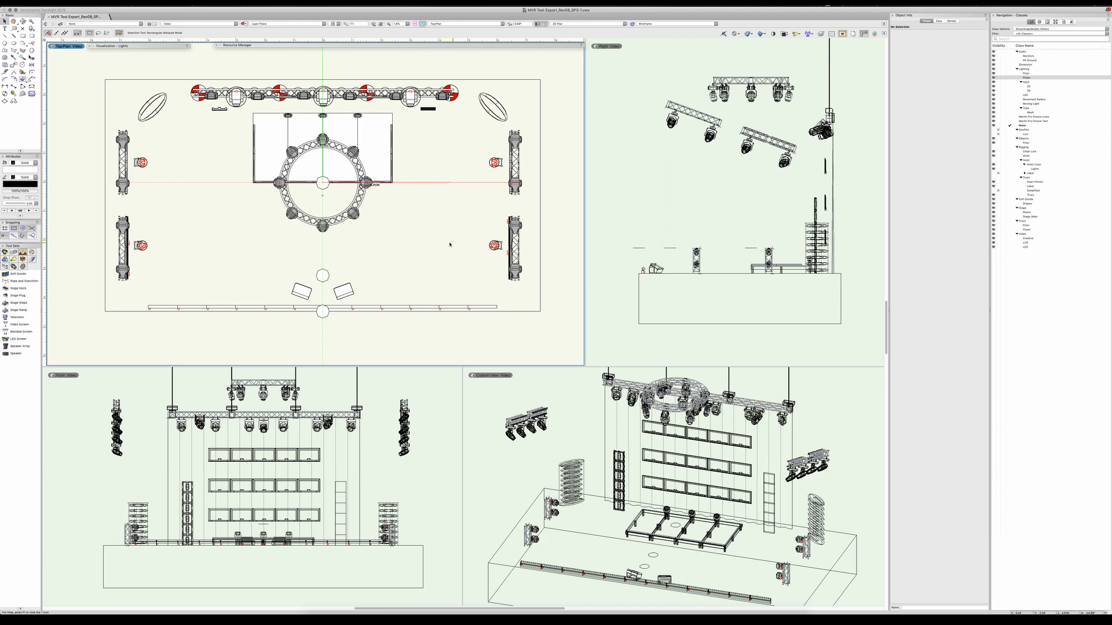
Inspect the object properties of the top panel in each vertical LED column in the front view.
click(342, 488)
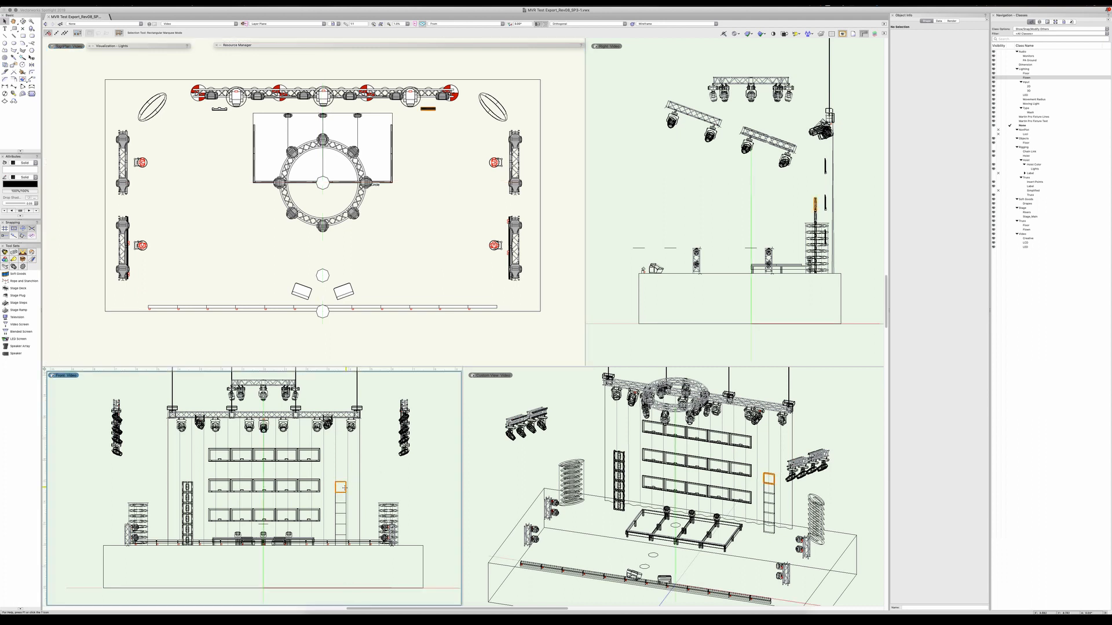
click(341, 488)
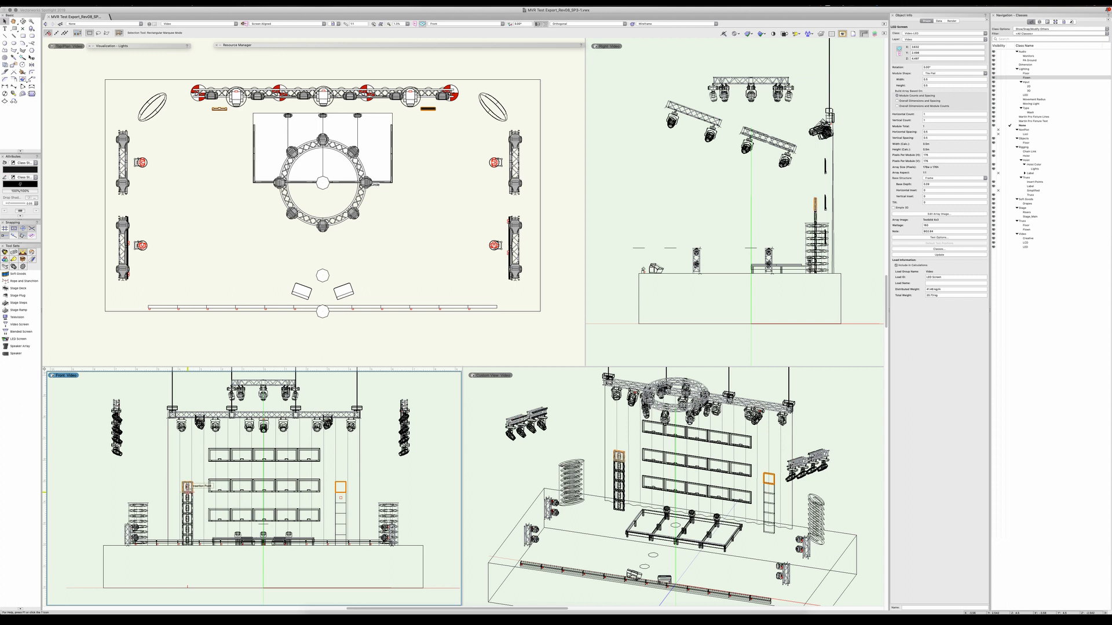
click(187, 493)
Examine the Video LED ROE BlackOnyx symbols in the file's resources, then inspect the second LED Screen panel of the right-hand column.
mouse_move(282, 47)
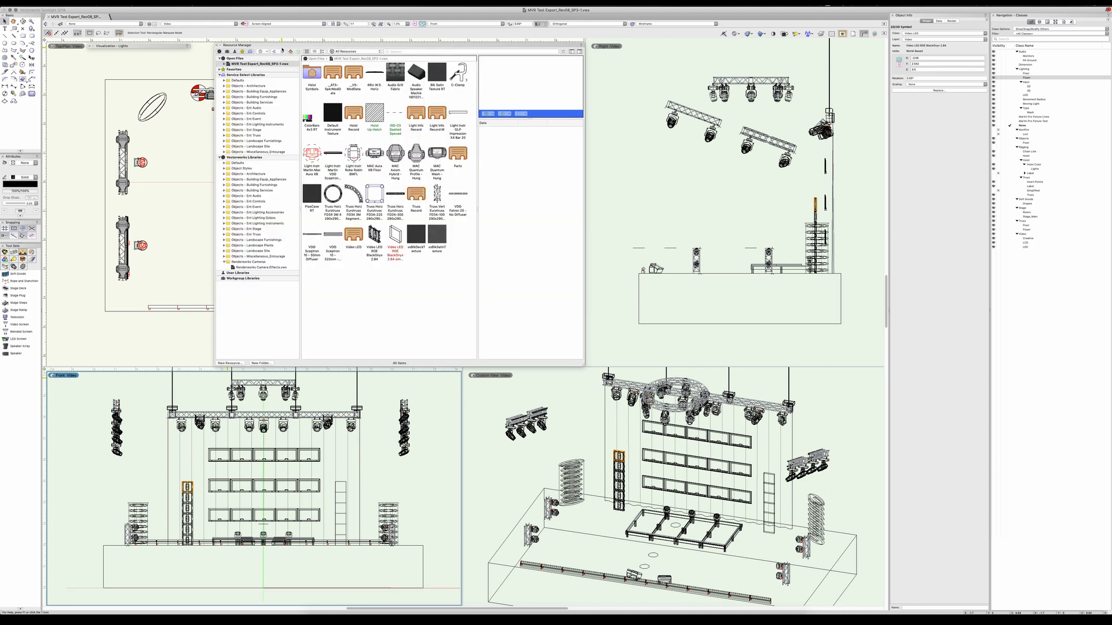
click(371, 268)
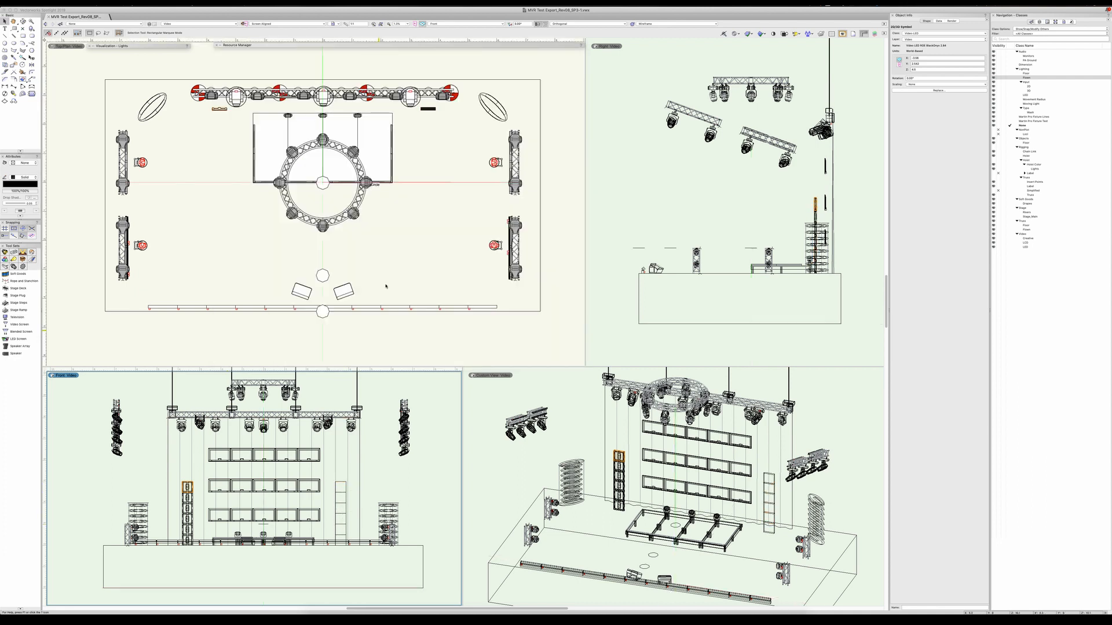
mouse_move(374, 48)
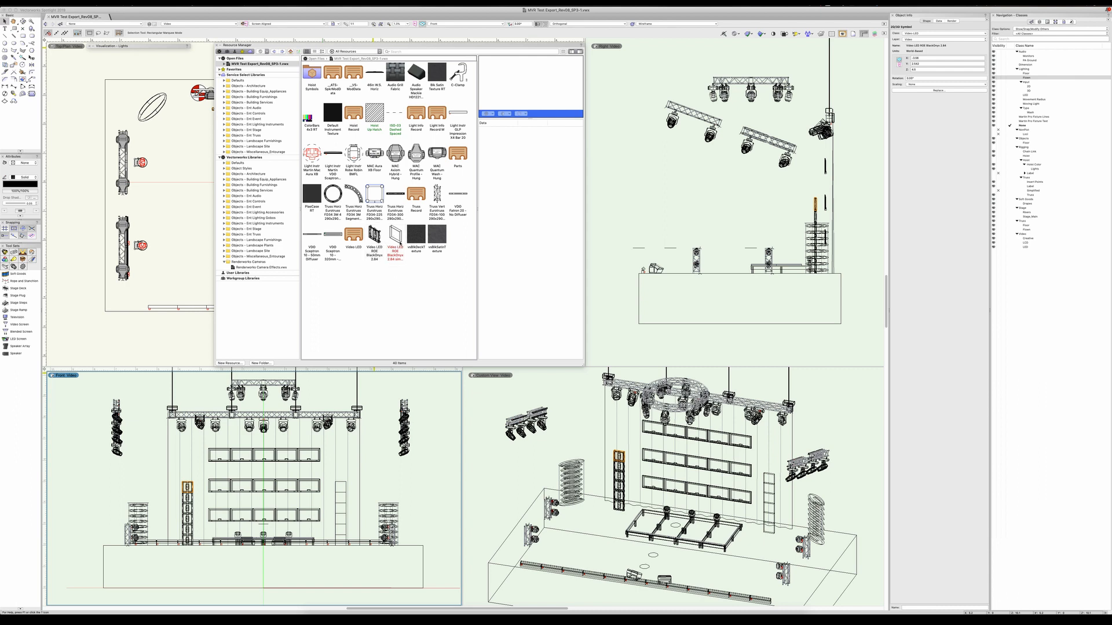
click(399, 246)
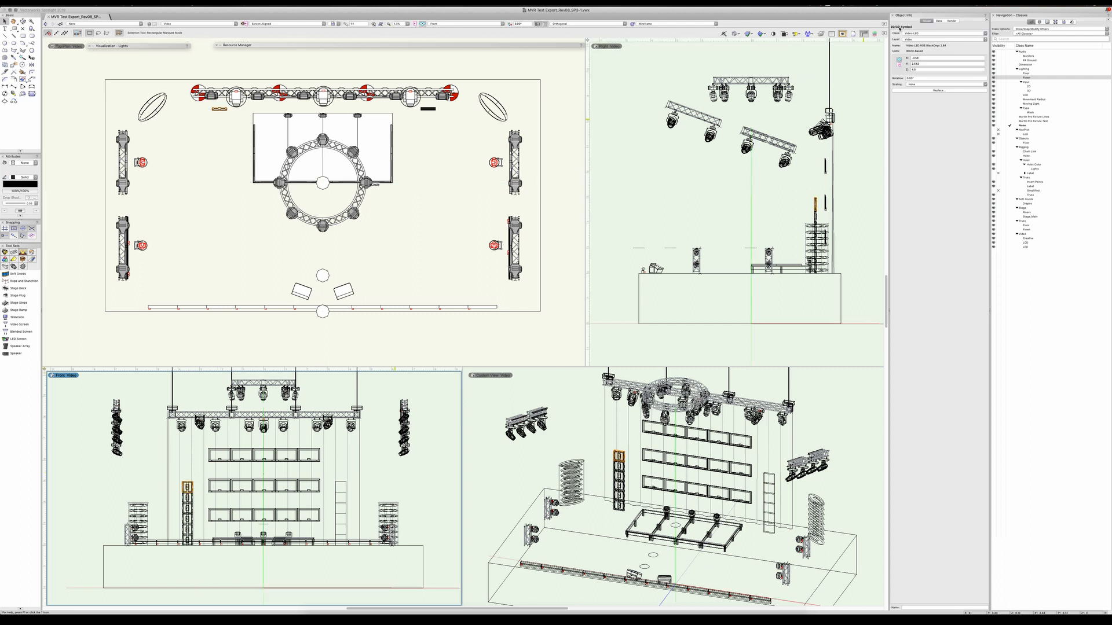
click(341, 497)
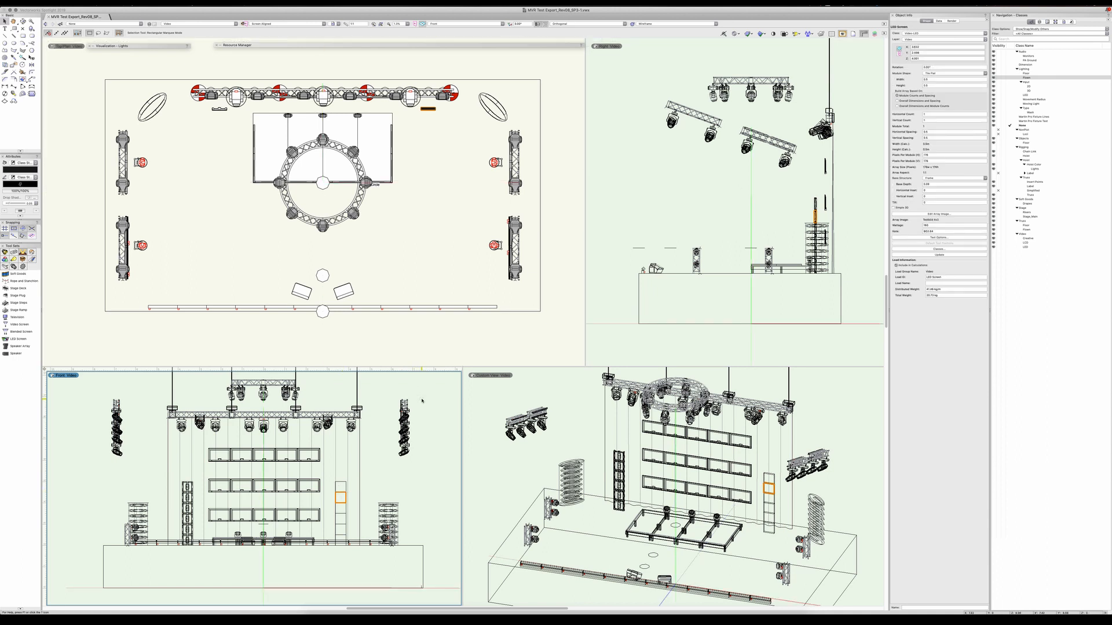
Export all objects in the drawing with data and geometry to MVR Test Export_Rev08_SP3-1.mvr in the MVR folder.
click(53, 2)
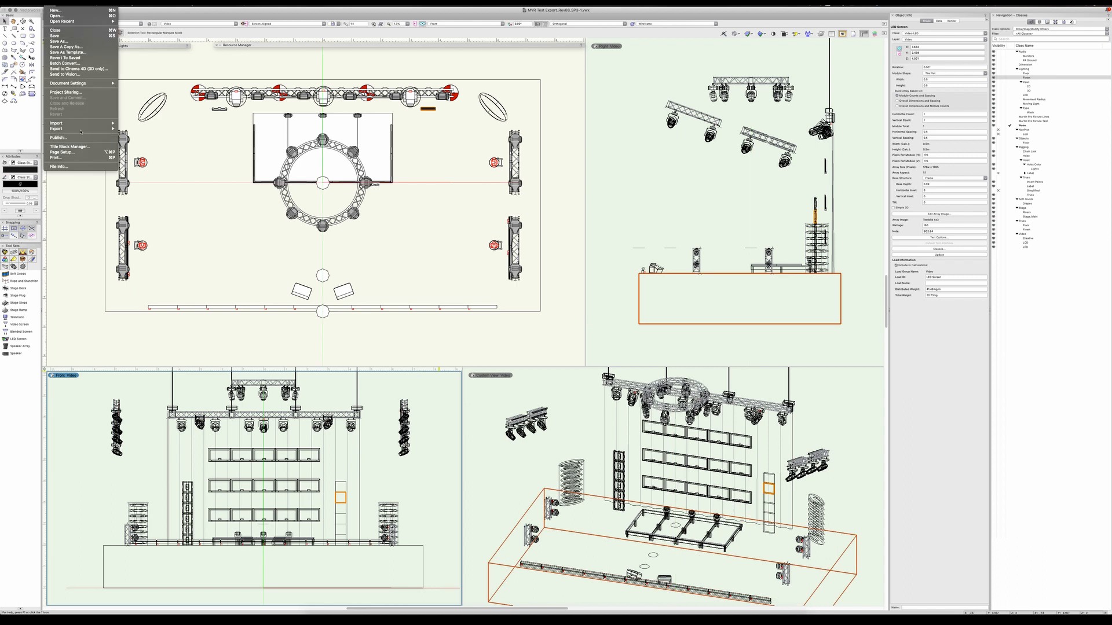
mouse_move(80, 129)
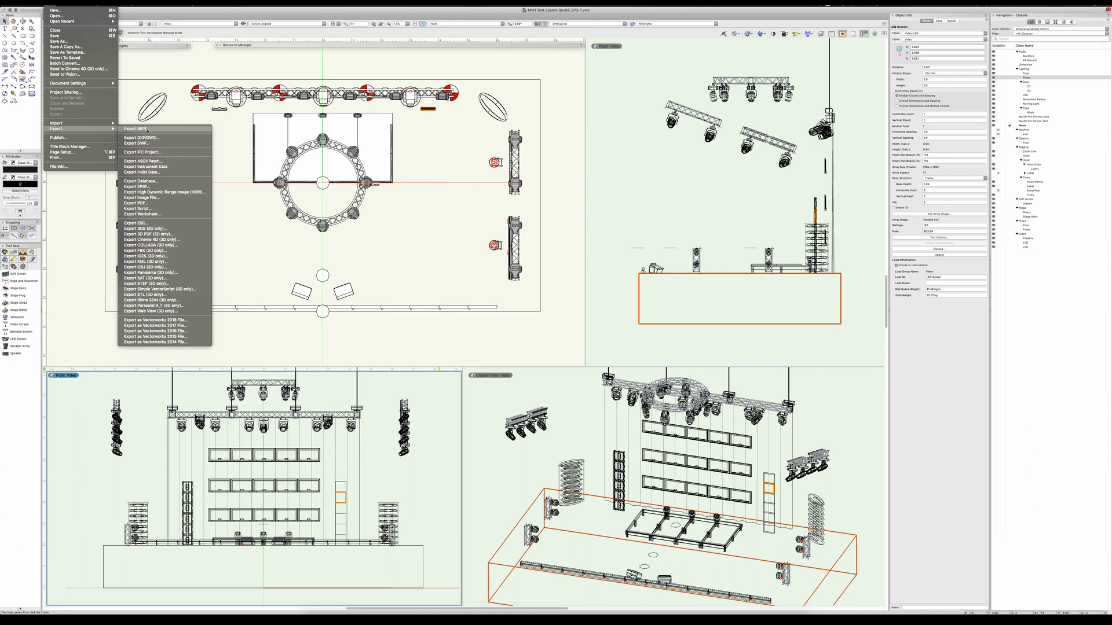
mouse_move(149, 5)
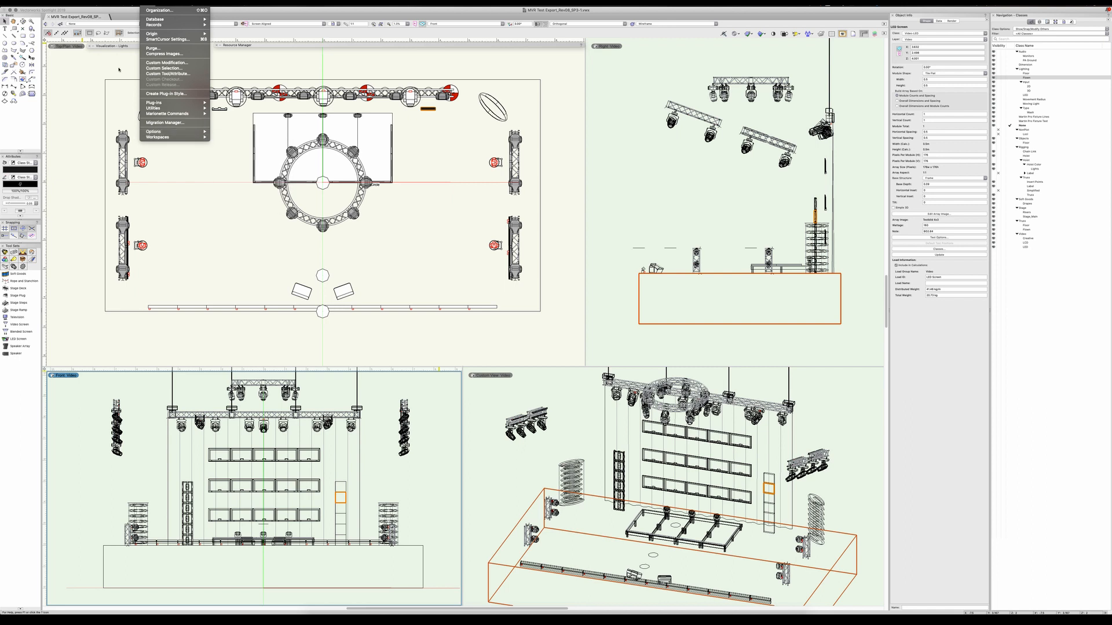
mouse_move(55, 3)
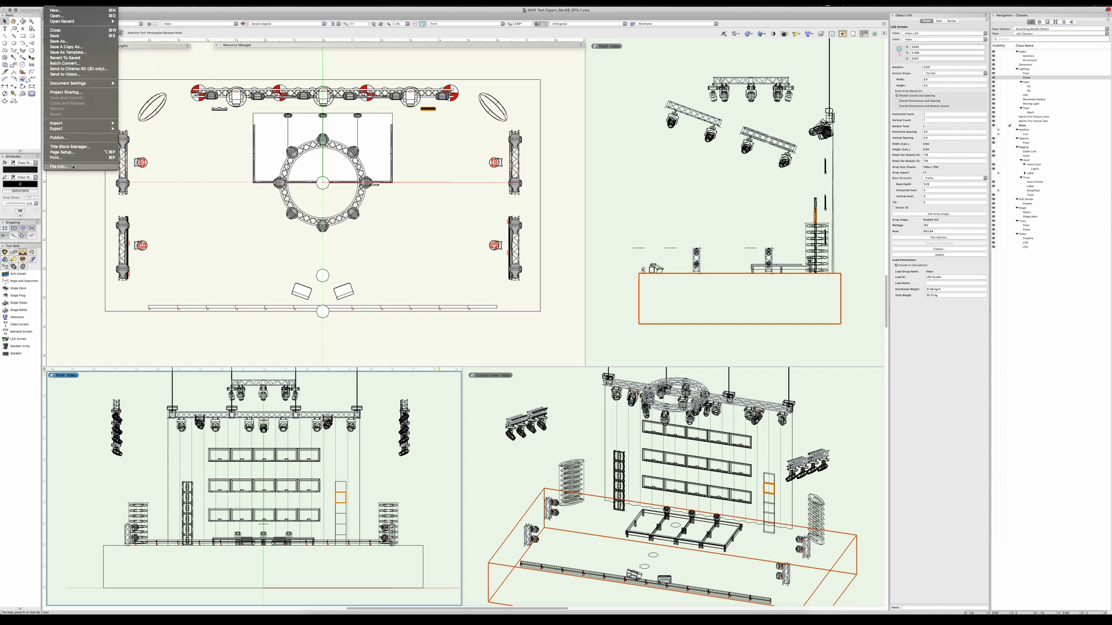
click(137, 131)
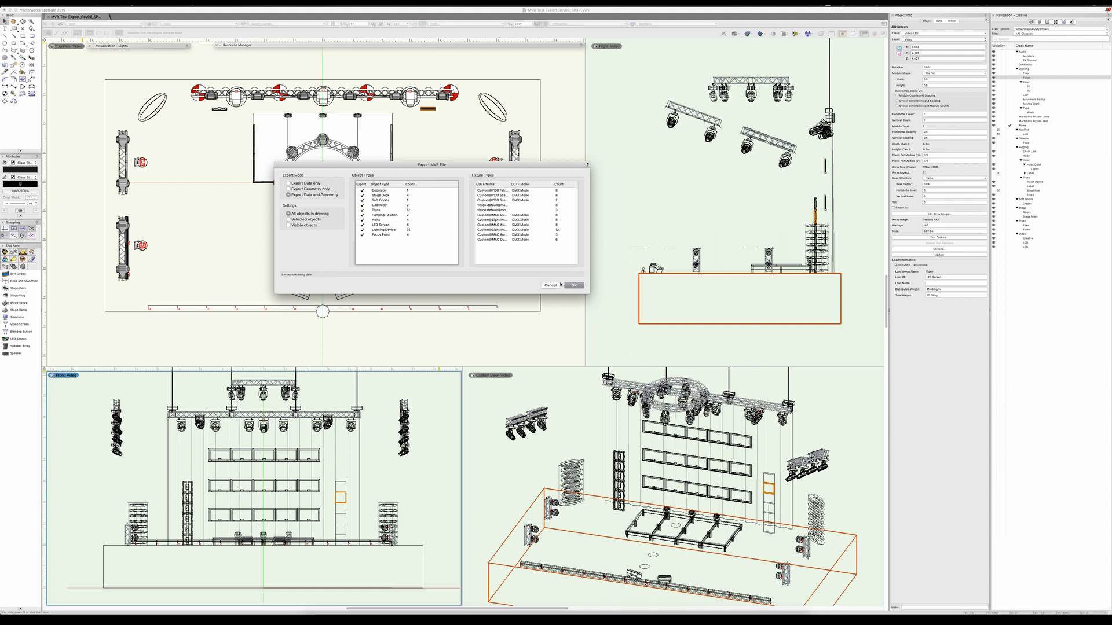
click(573, 285)
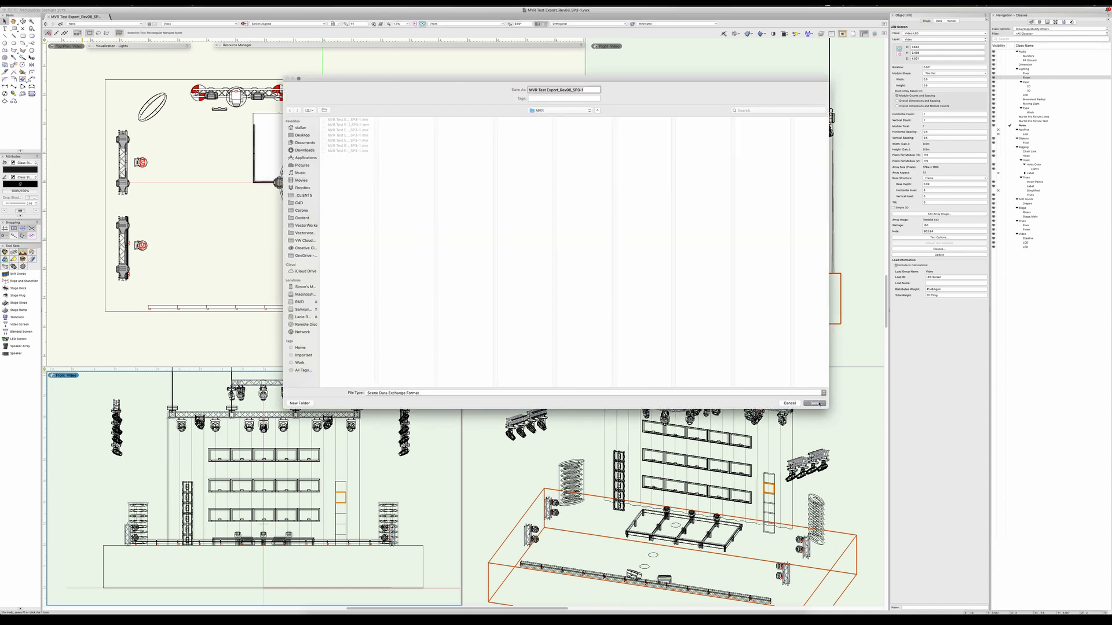
click(815, 403)
click(599, 117)
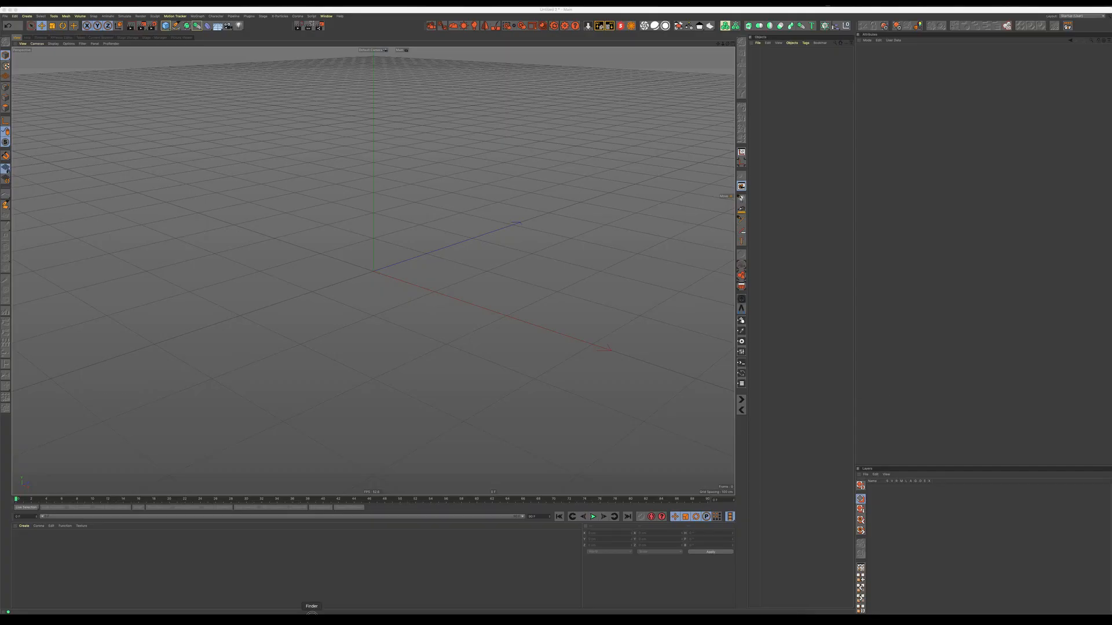
Switch to Cinema 4D, load MVR Test Export_Rev08_SP3-1.mvr into the empty scene, and reposition and widen the Stage Project import window.
key(super+o)
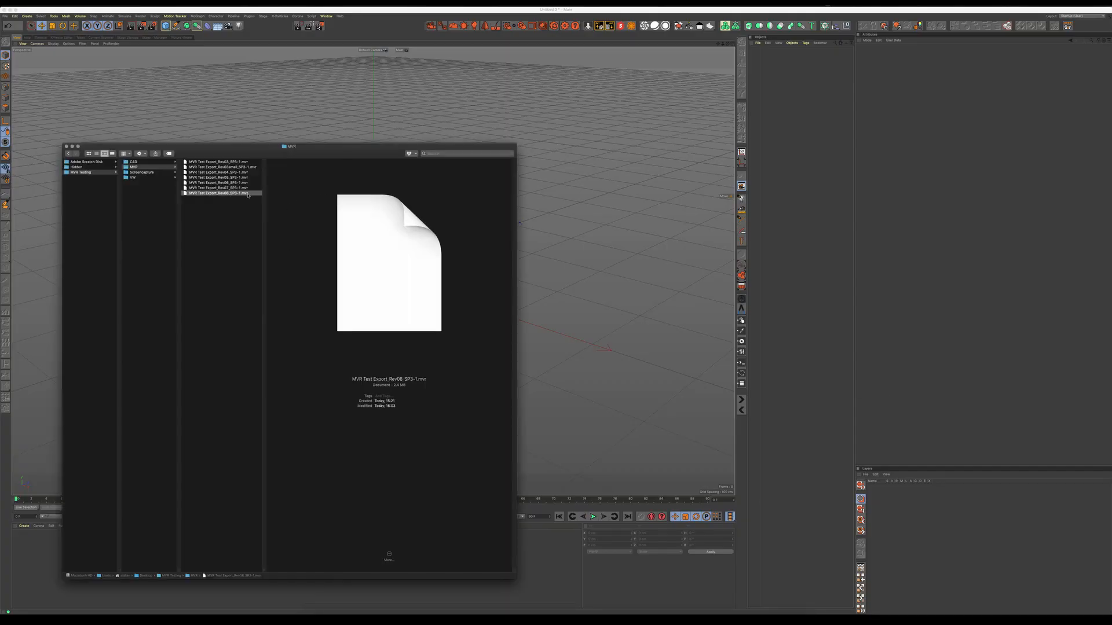
drag(220, 195, 547, 200)
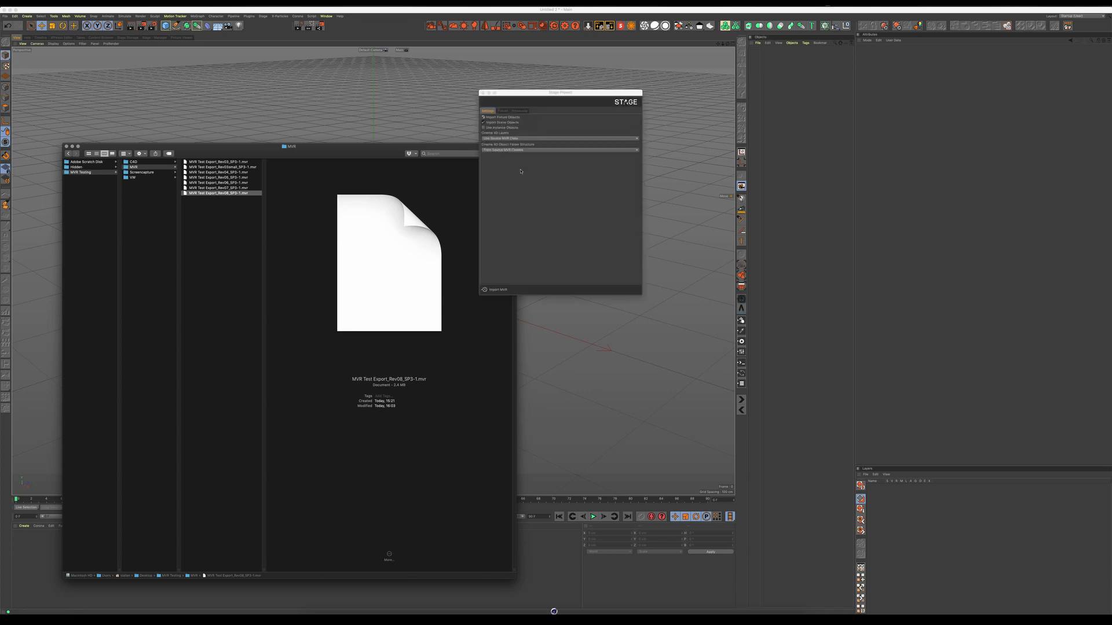
drag(549, 91, 444, 100)
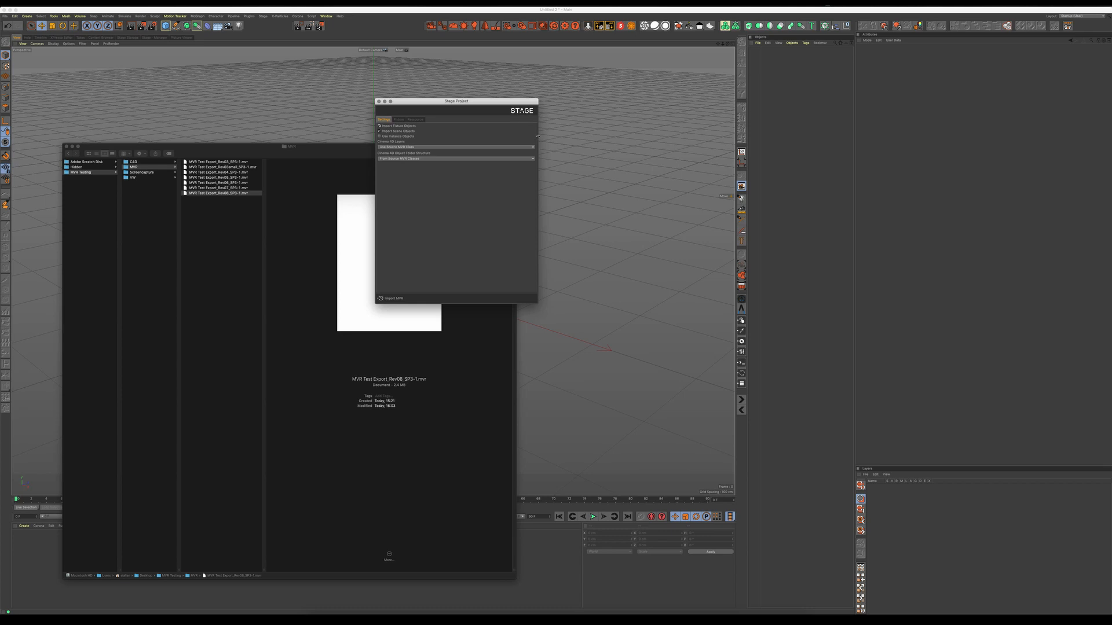
drag(537, 136, 596, 136)
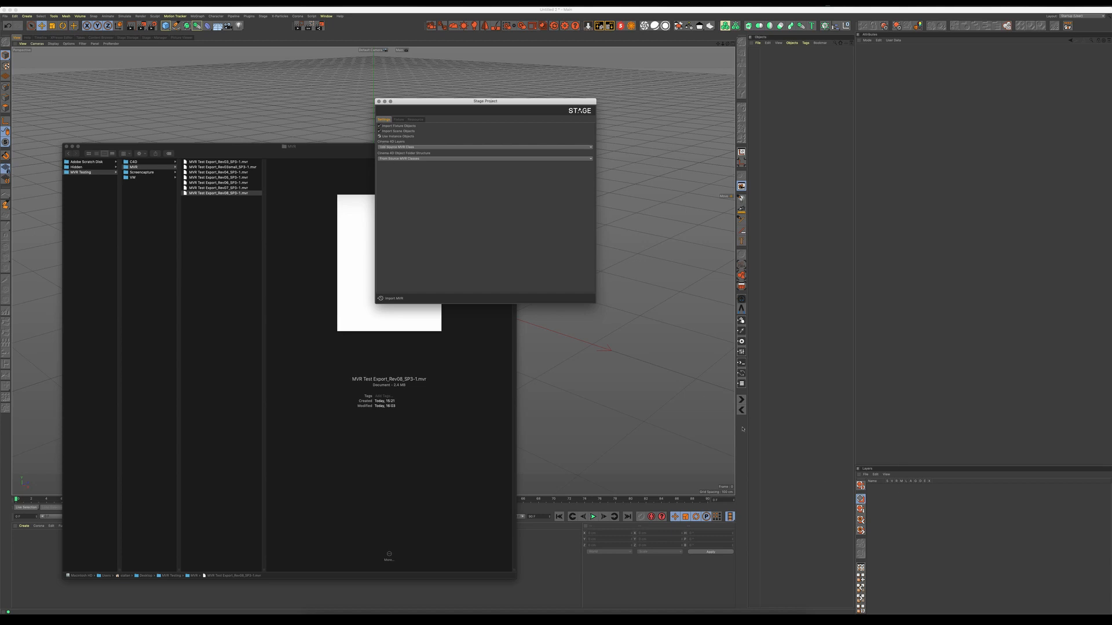
Set the 4D layer creation option of the MVR import to Use Source MVR Class.
click(428, 148)
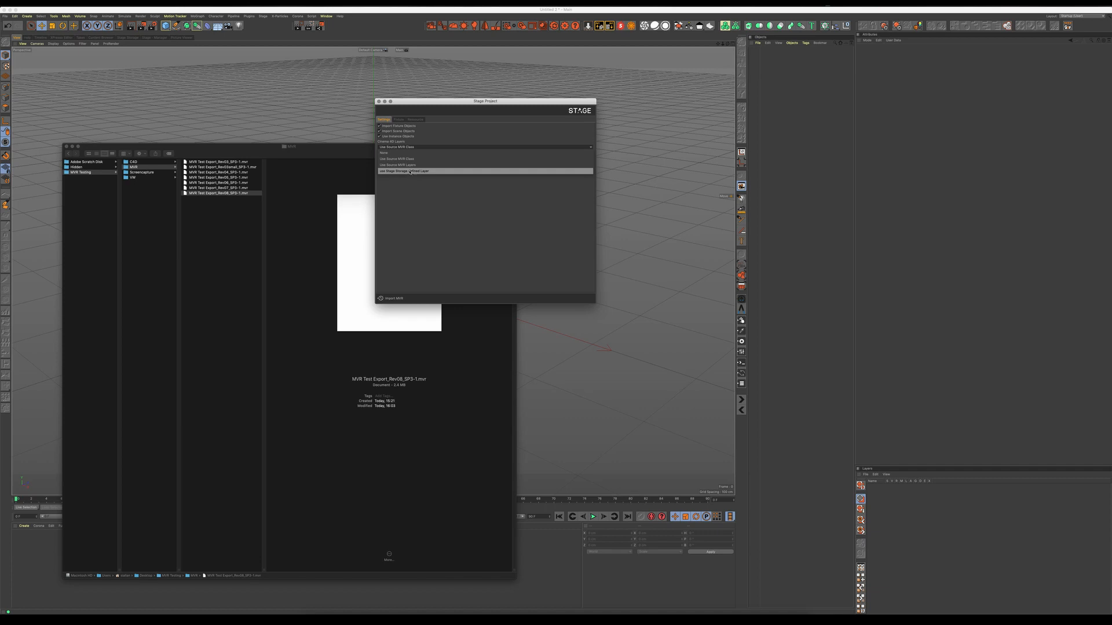
click(411, 158)
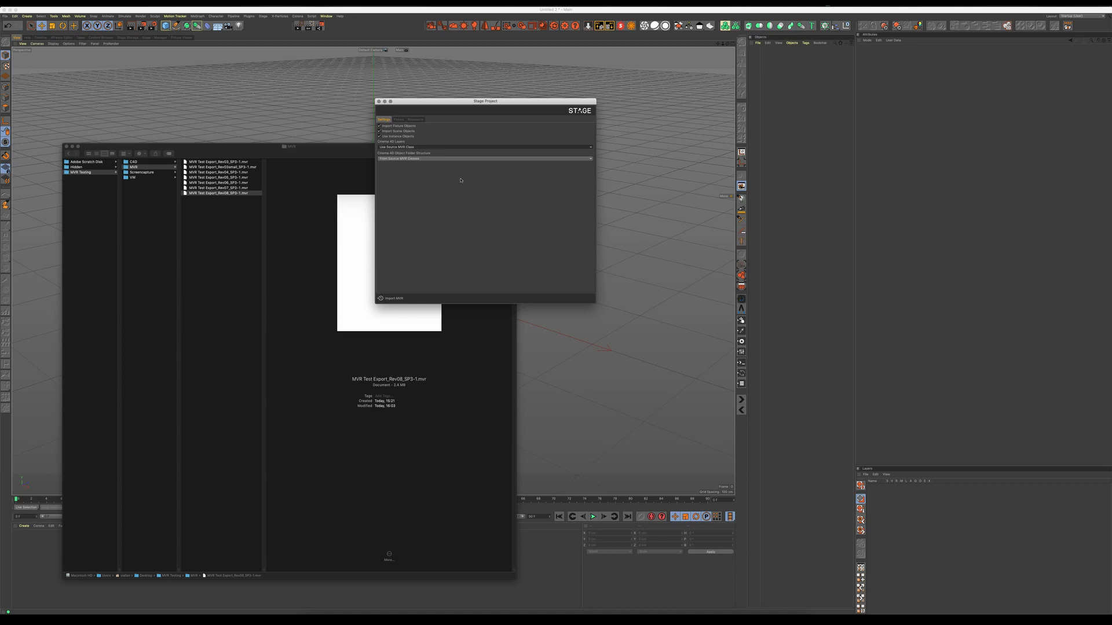
Set the import's 4D object folder structure to From Source MVR Classes and inspect the fixture picker for the Robe Robin BMFL.
click(422, 159)
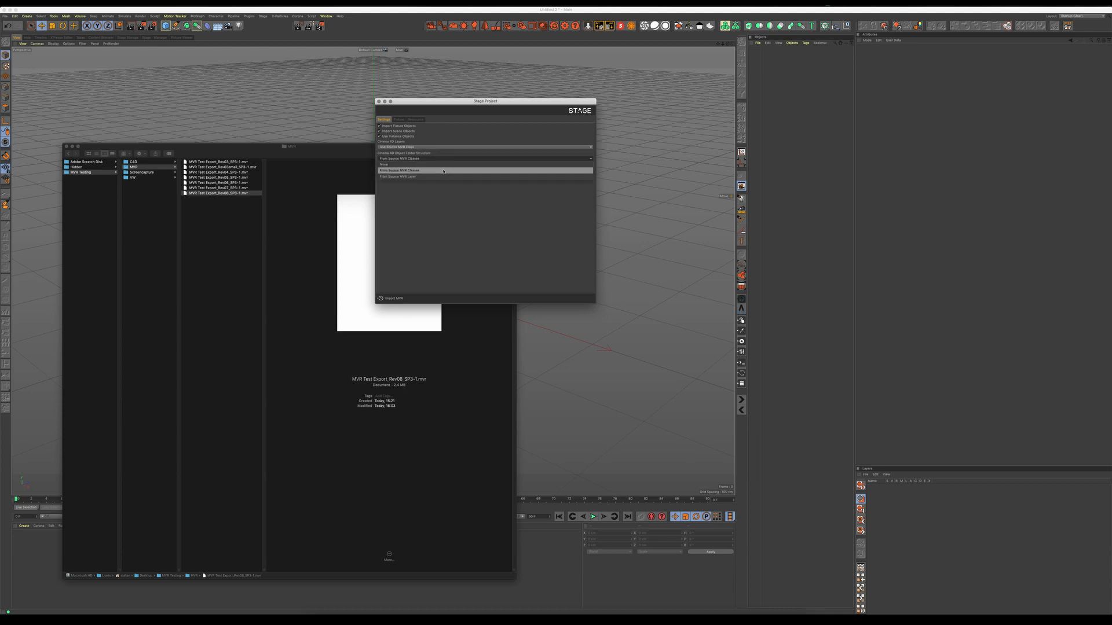
click(418, 170)
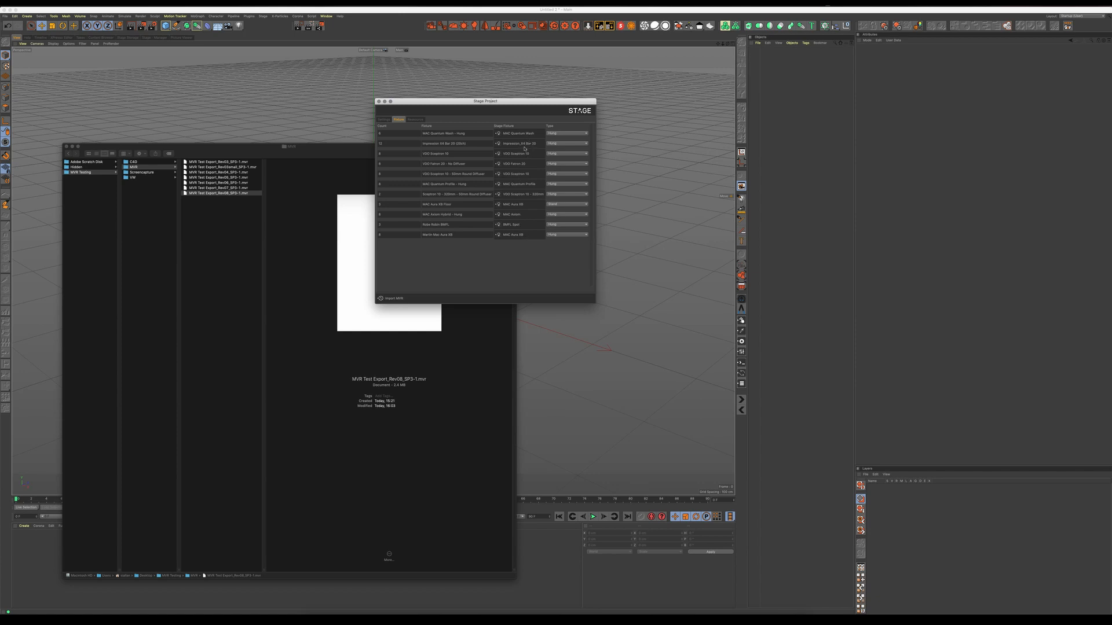
click(516, 226)
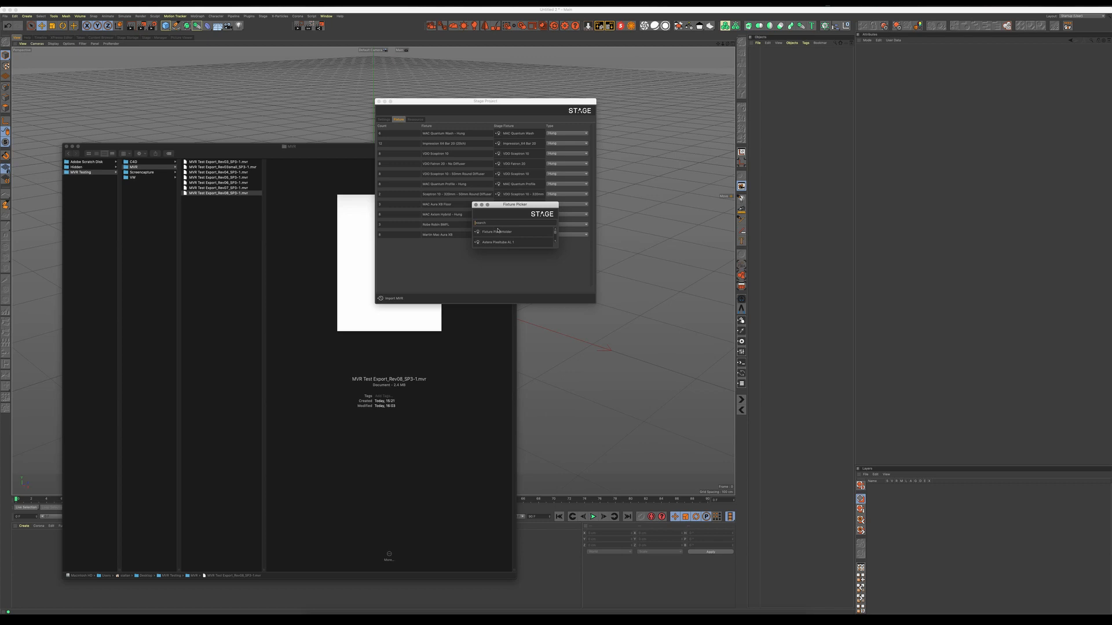
drag(558, 248, 574, 276)
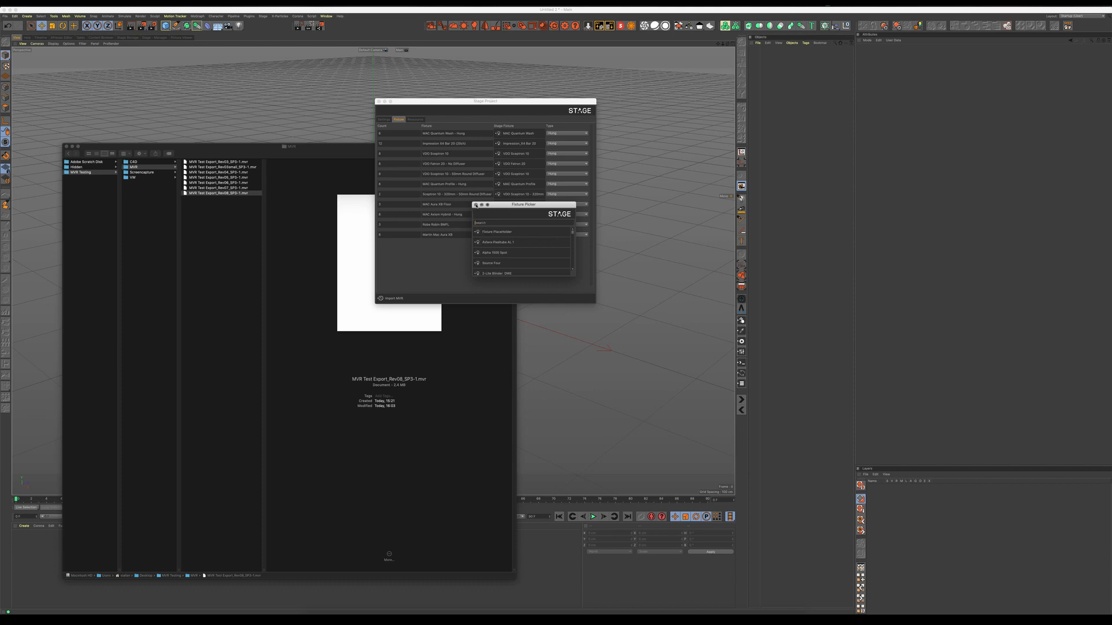
click(475, 205)
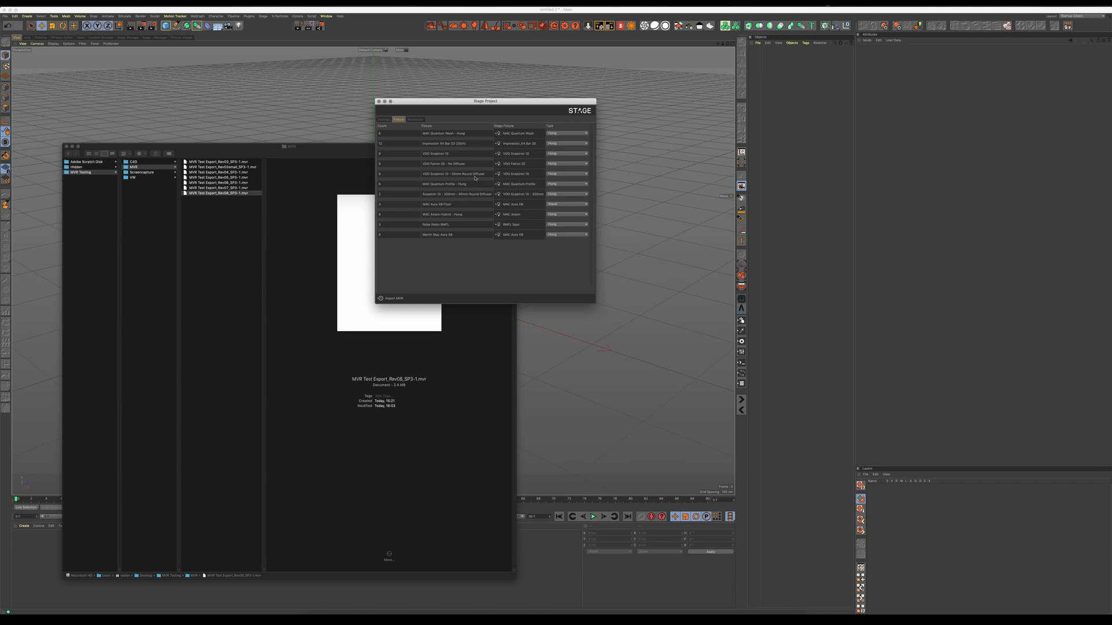
Set the type of the two VDO Sceptron 10 round diffuser fixtures to Stand.
click(553, 175)
click(557, 184)
click(559, 196)
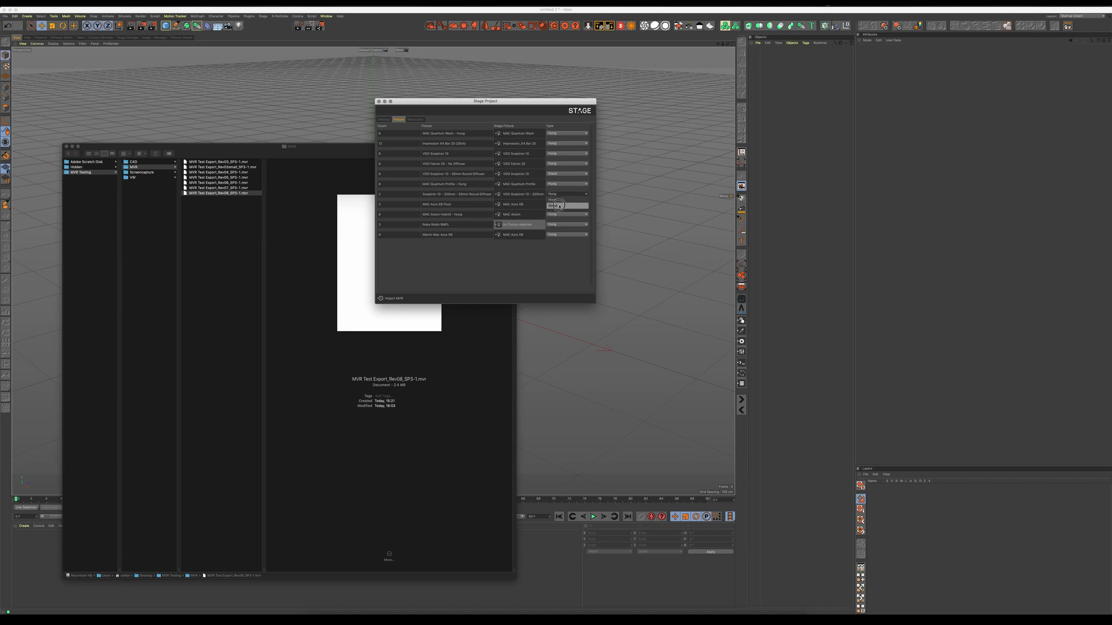
click(561, 199)
Check the import's resource list, return to the fixture assignments, and import the MVR.
click(420, 120)
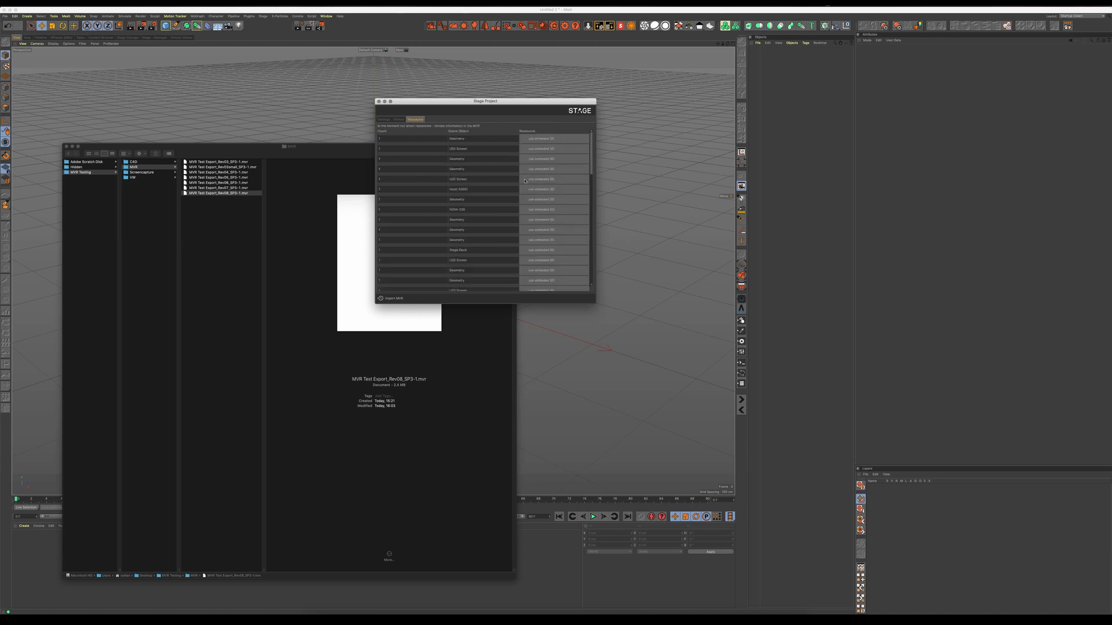
click(399, 120)
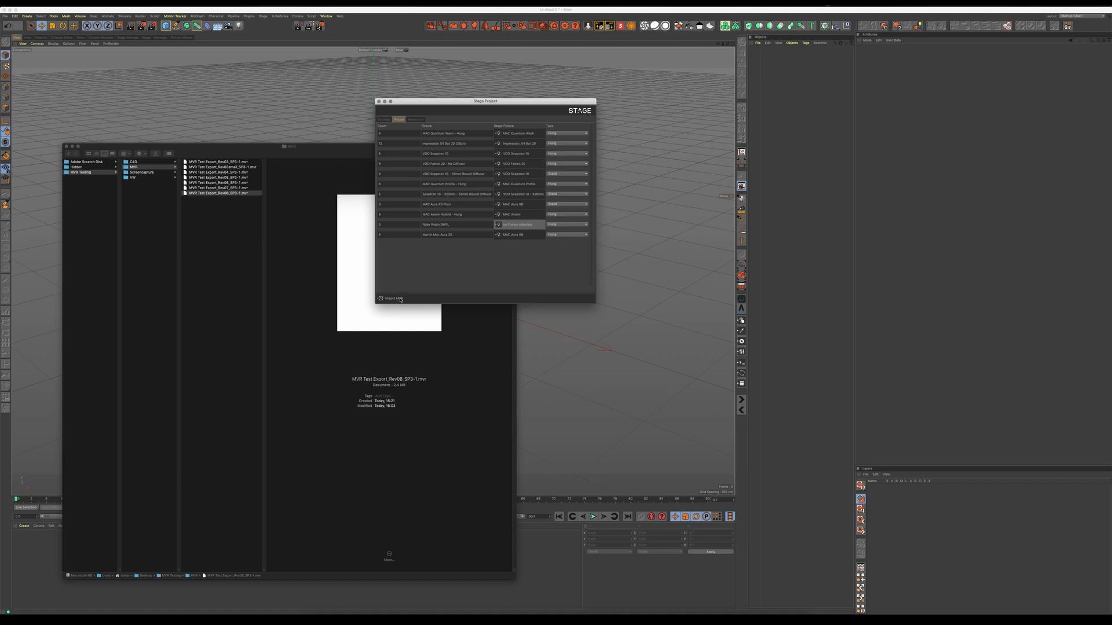
click(409, 299)
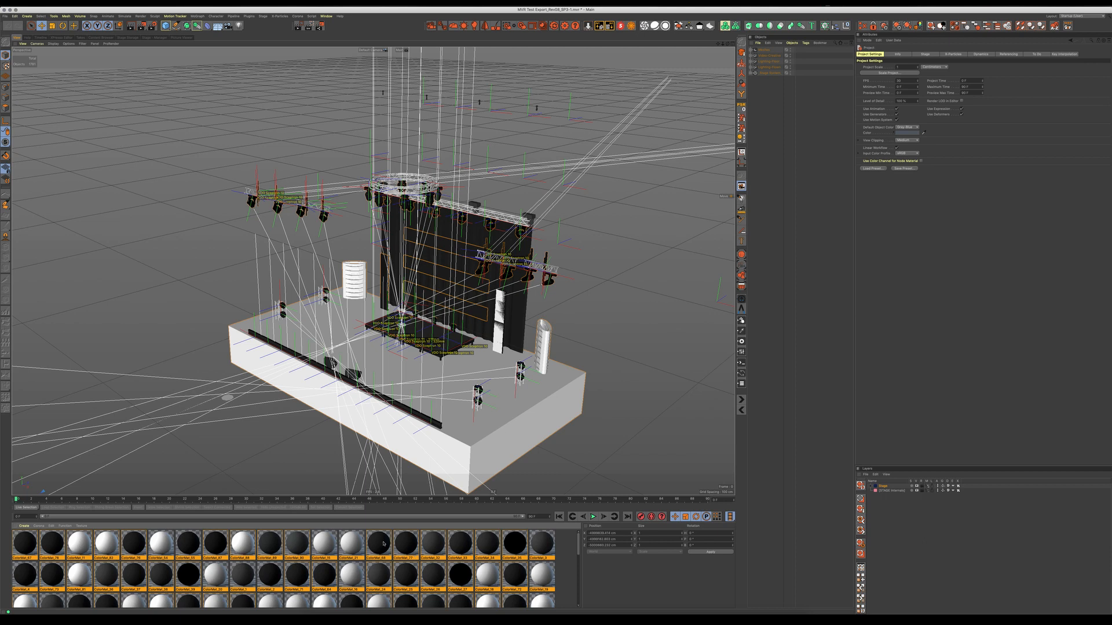
Look through the imported materials and expand the Stage and Source MVR layers to examine the class layers.
drag(577, 542, 575, 591)
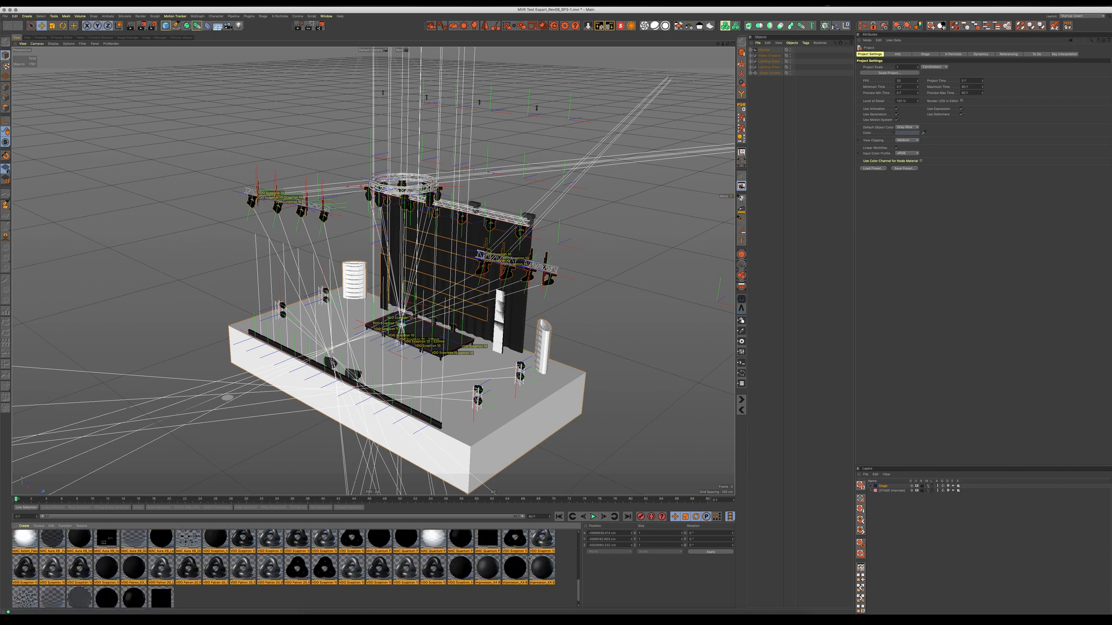
scroll(361, 553, up, 10)
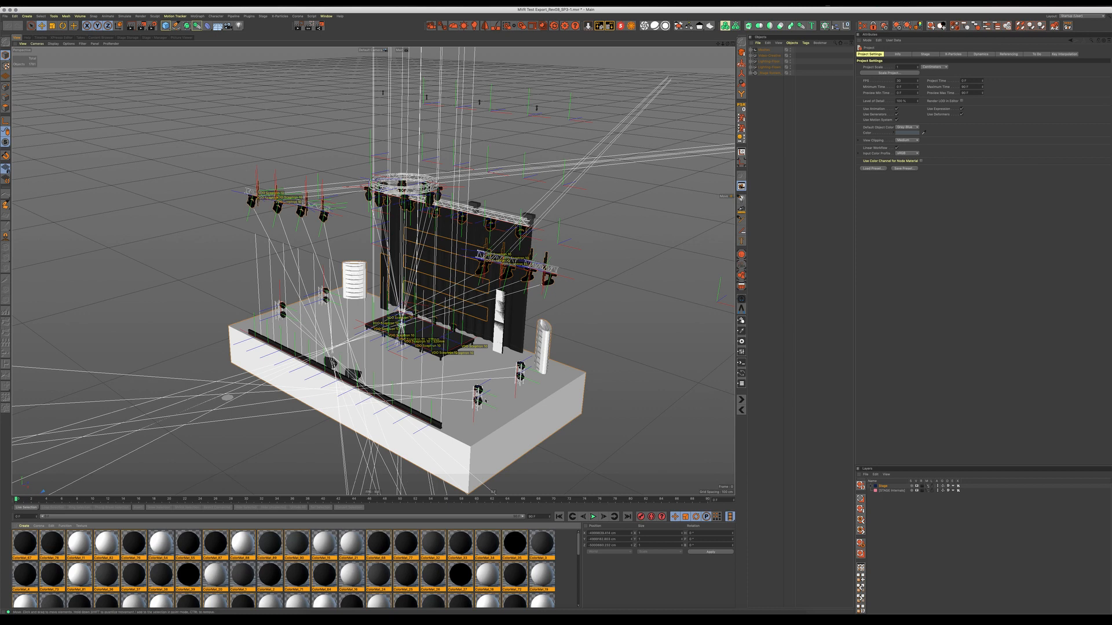
click(873, 486)
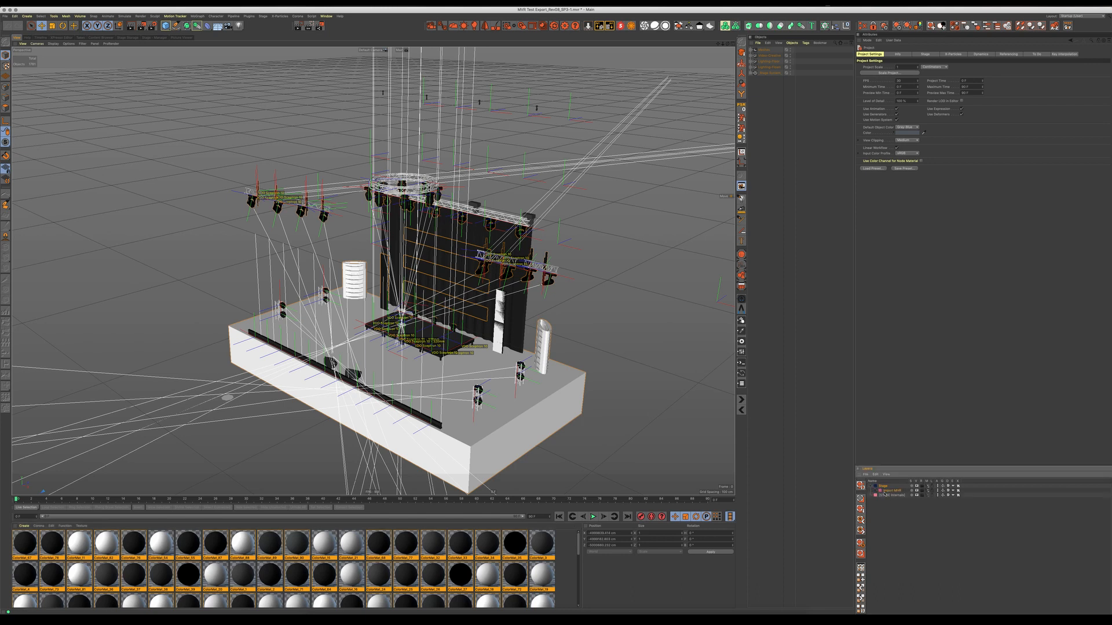
click(876, 491)
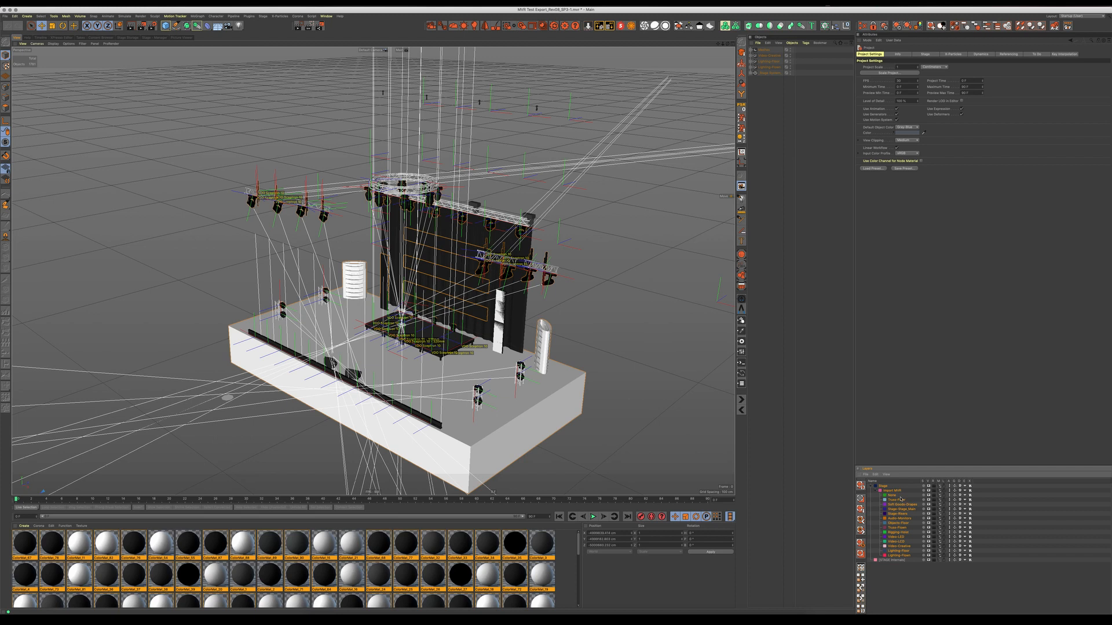
click(873, 542)
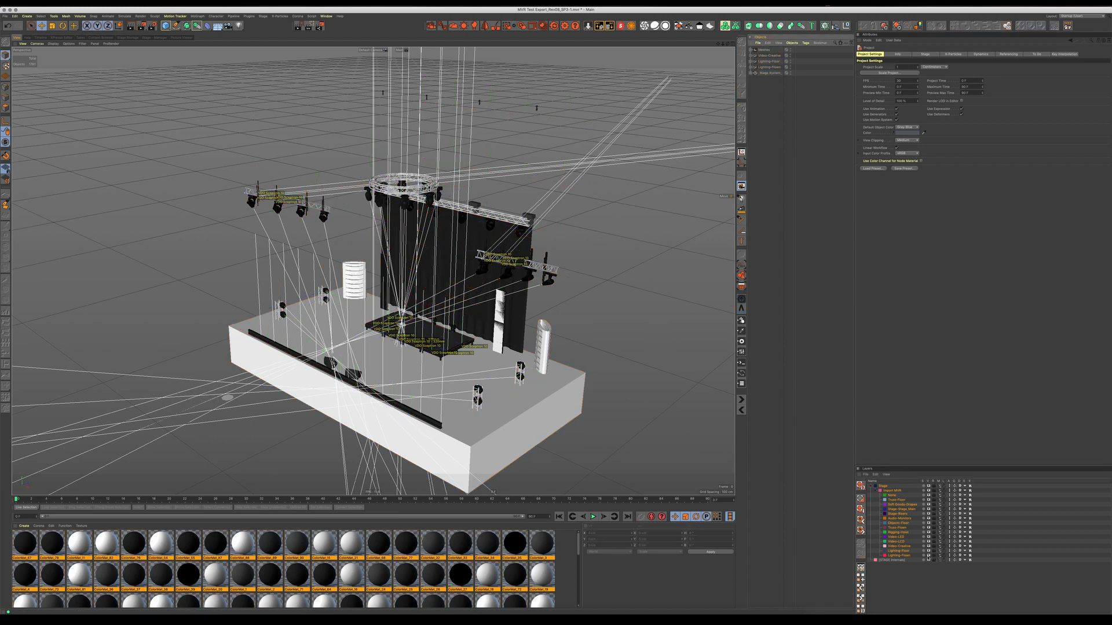
Hide and restore the flown lighting layer and the floor lighting layer in turn to check which fixtures each contains.
click(928, 555)
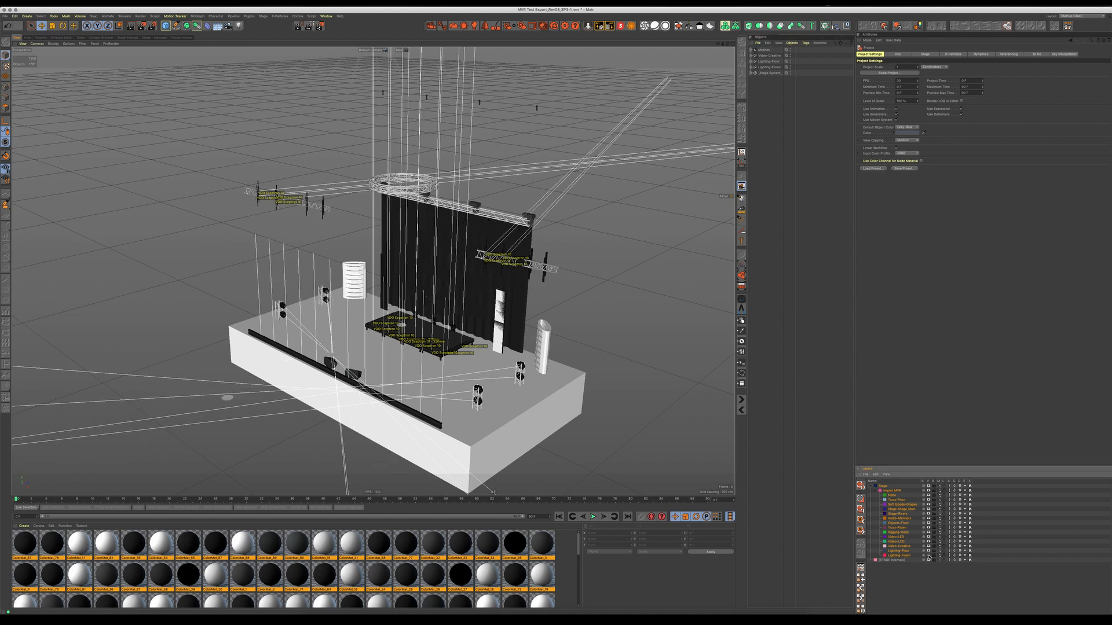
click(928, 556)
click(928, 551)
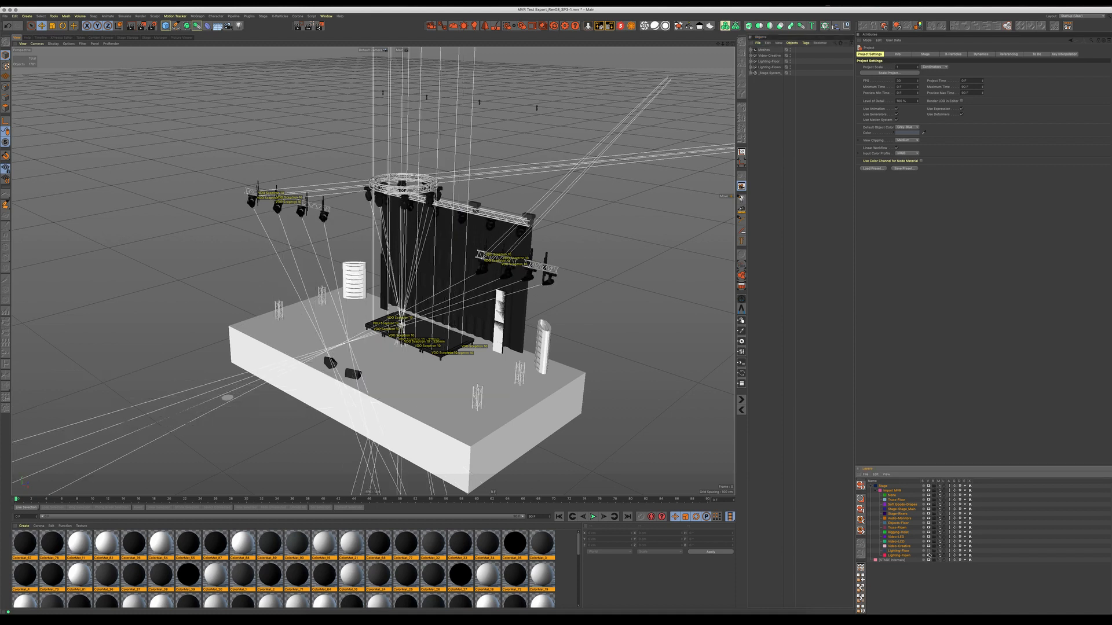
click(928, 550)
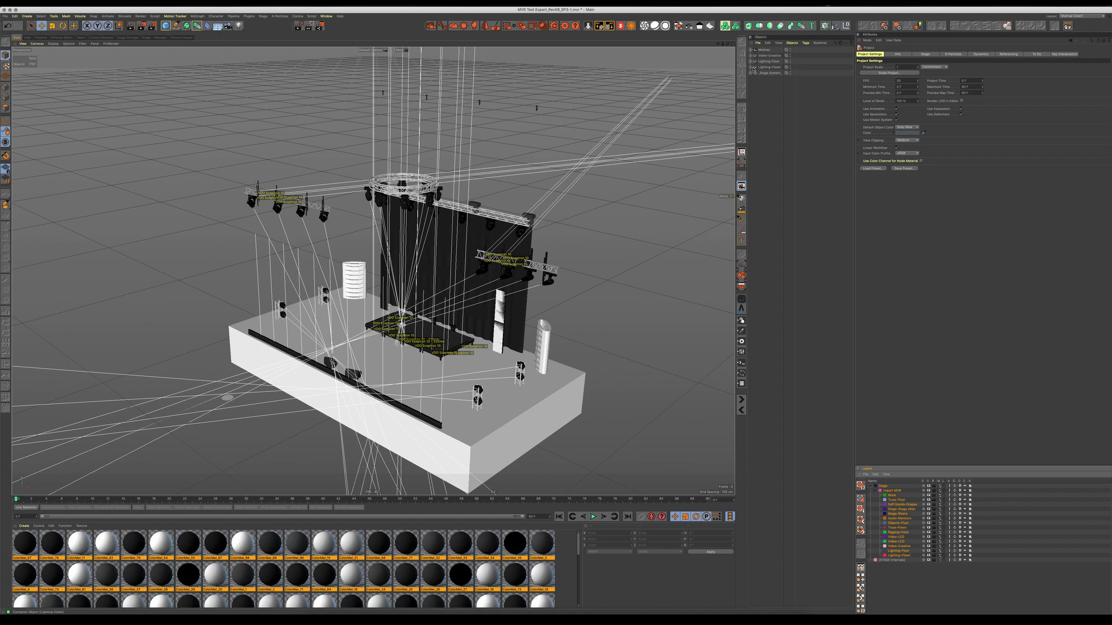
Inspect the fixtures in the flown lighting container, then expand the Meshes container and sort its children by name.
click(752, 67)
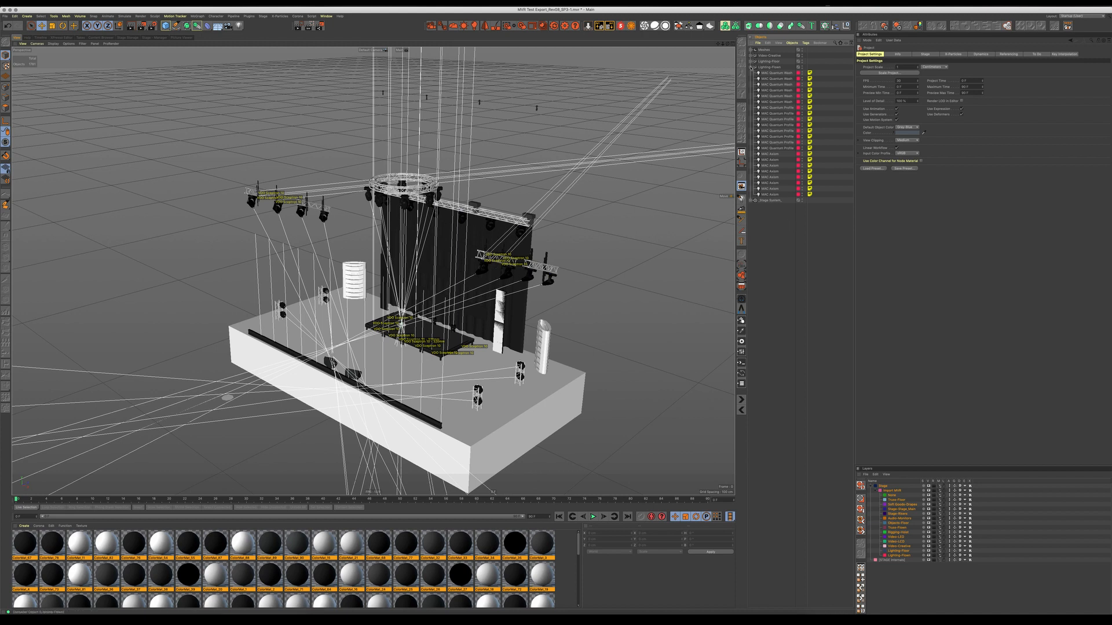
click(751, 68)
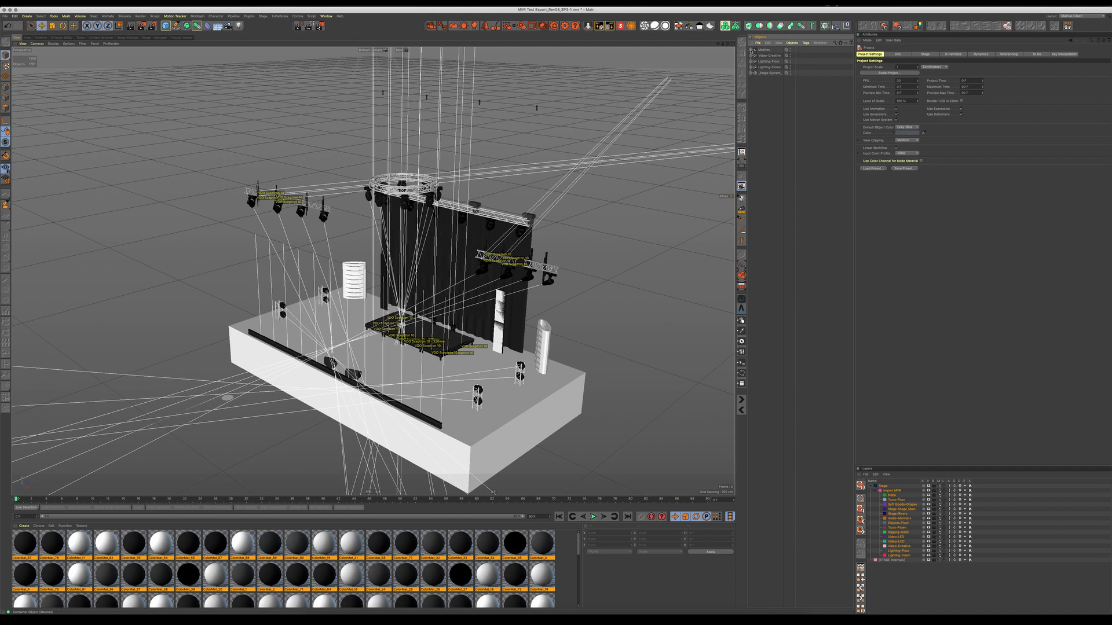
click(751, 50)
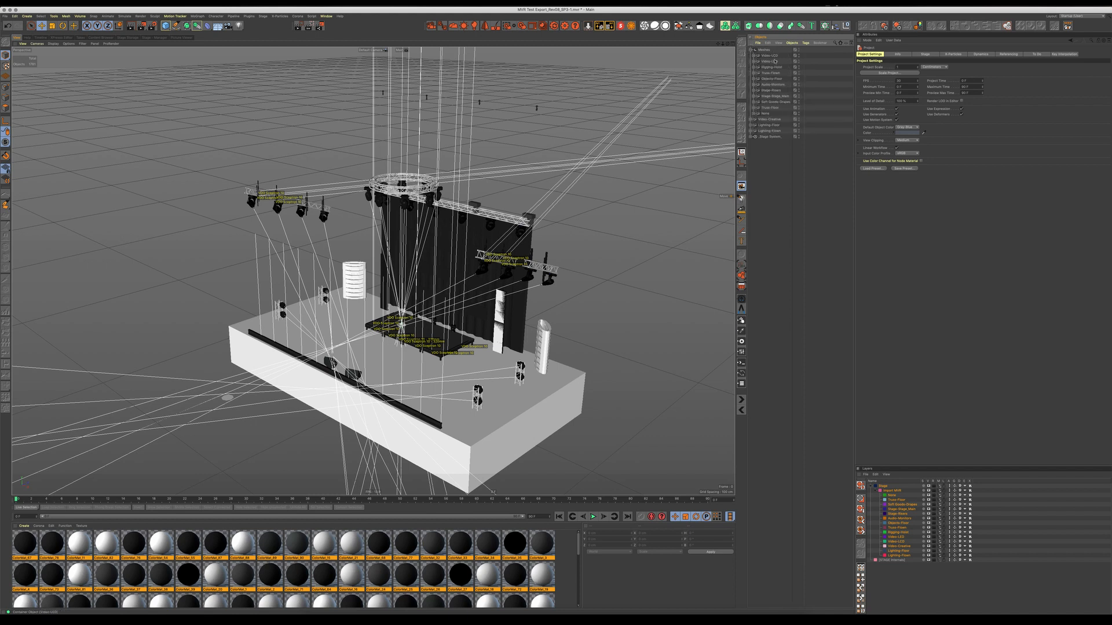
click(765, 51)
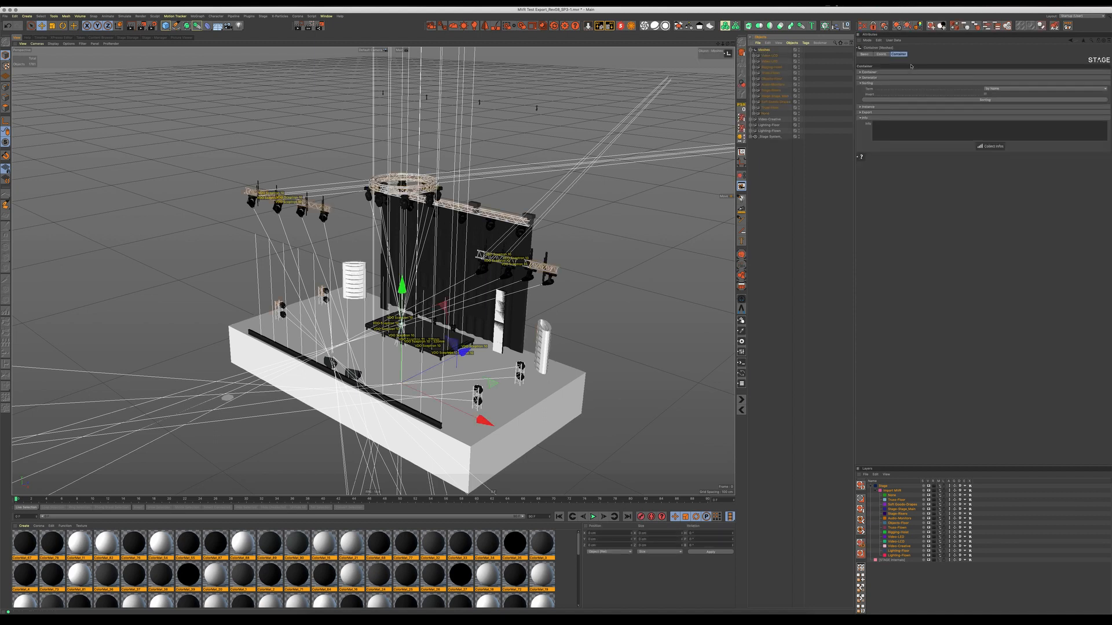
click(987, 100)
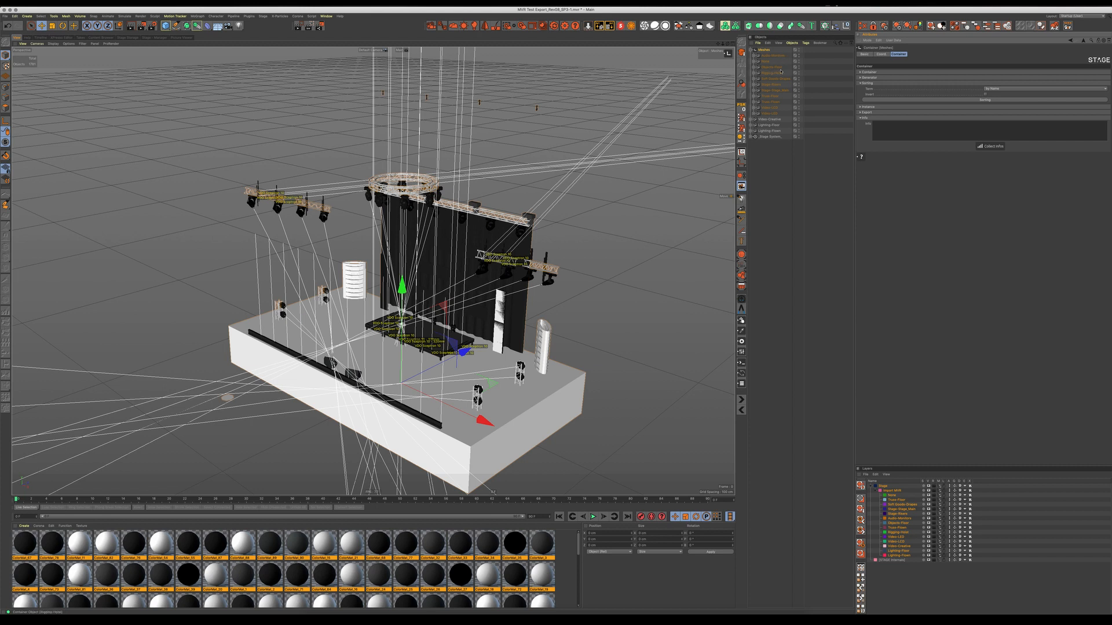
Expand the audio monitor geometry and the Stage system's instance sources, and sort the instance sources by name.
click(755, 56)
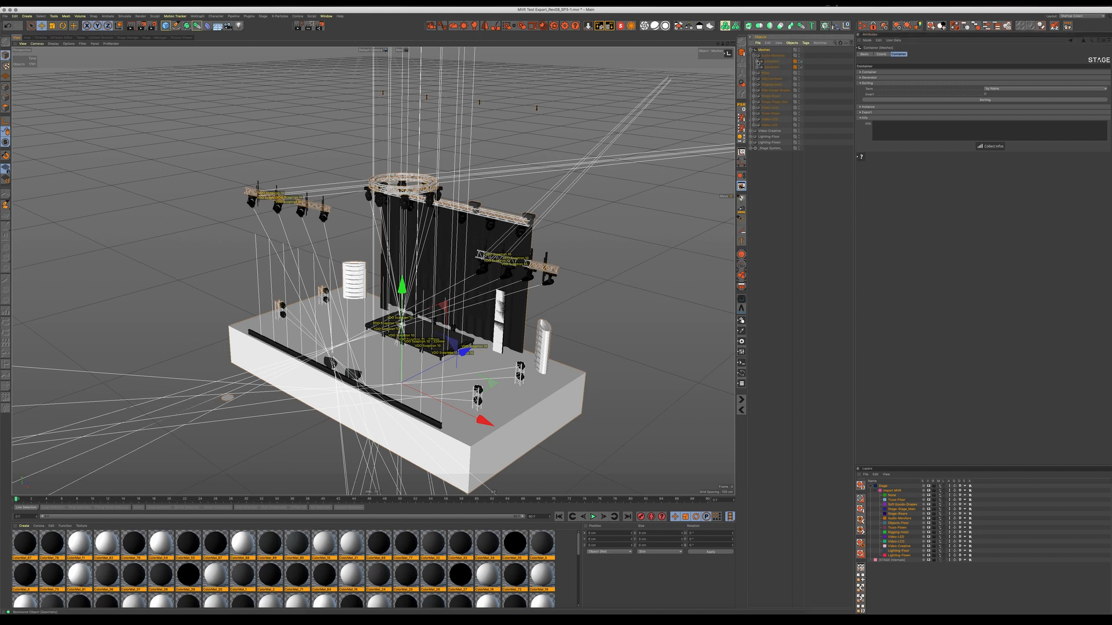
click(758, 61)
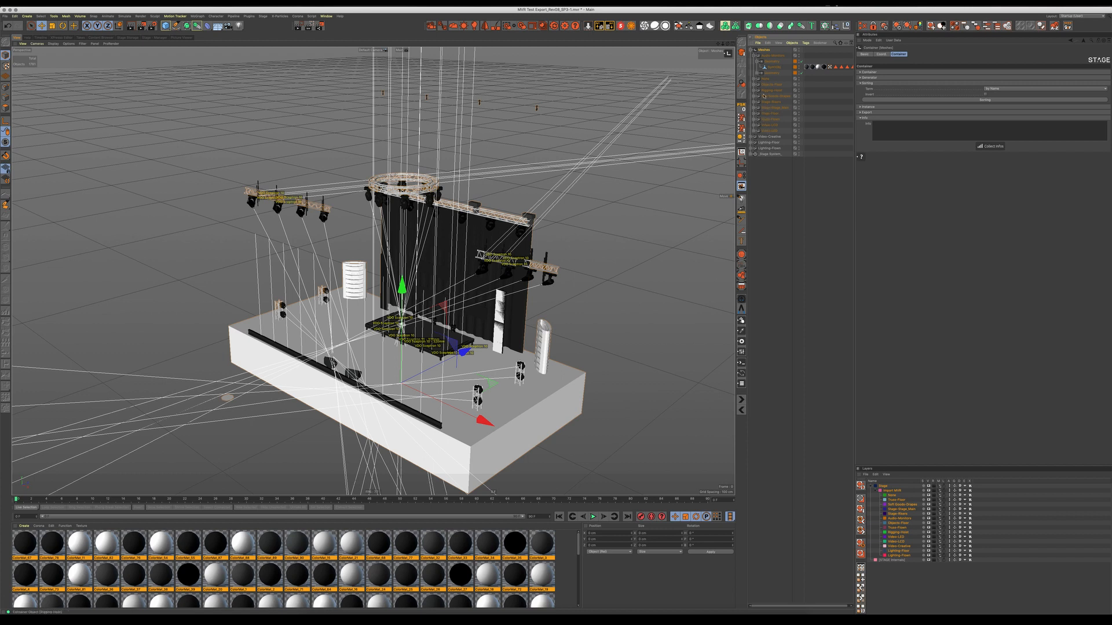
click(752, 154)
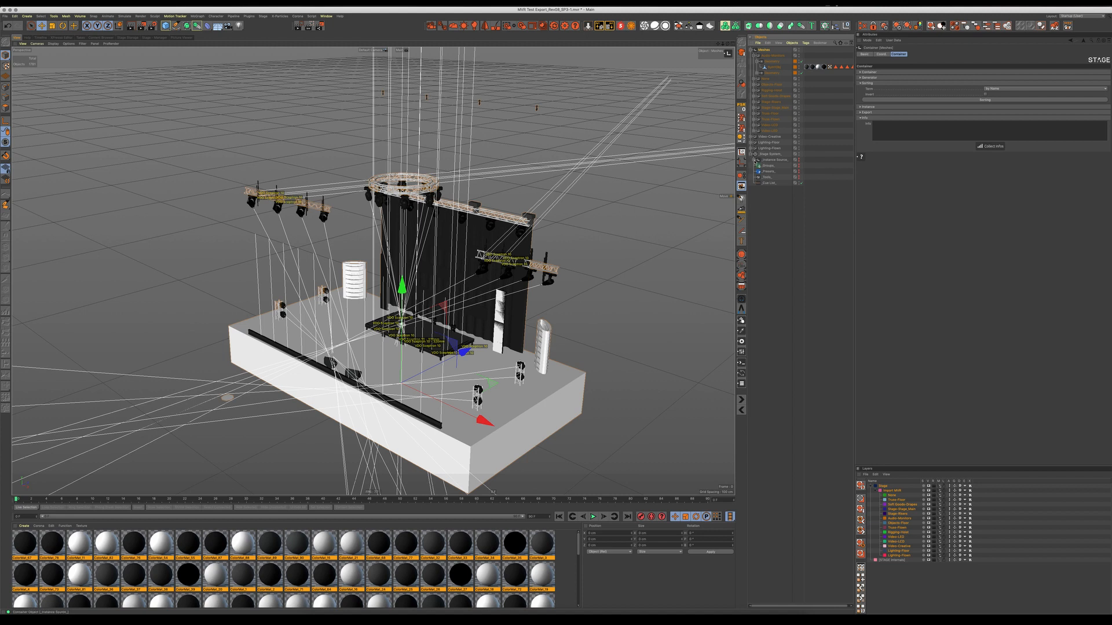
click(754, 160)
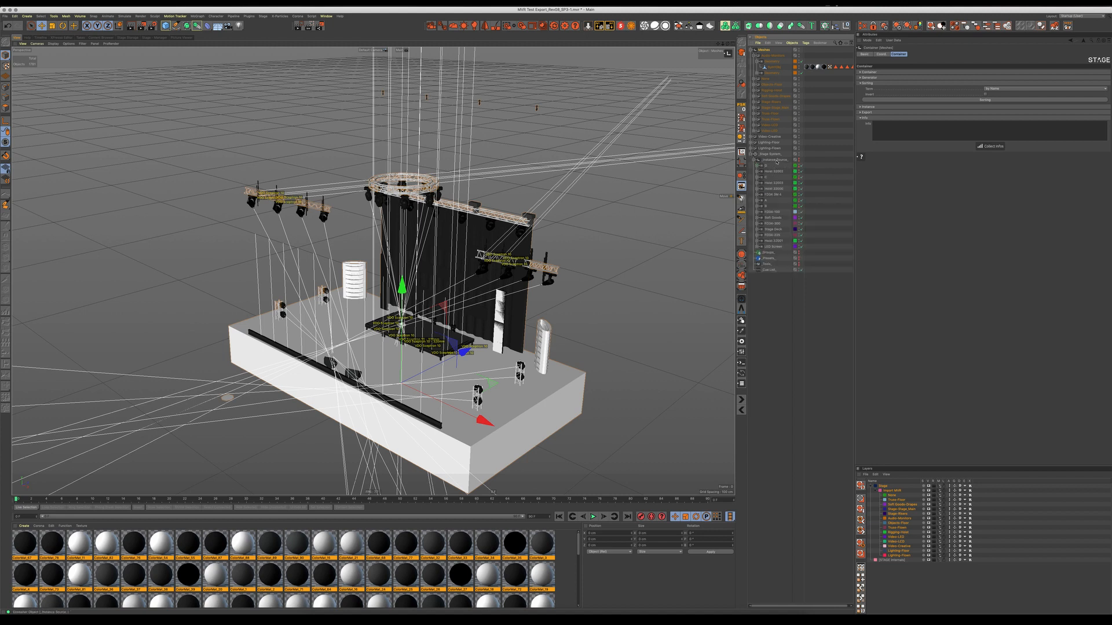
click(772, 160)
click(967, 100)
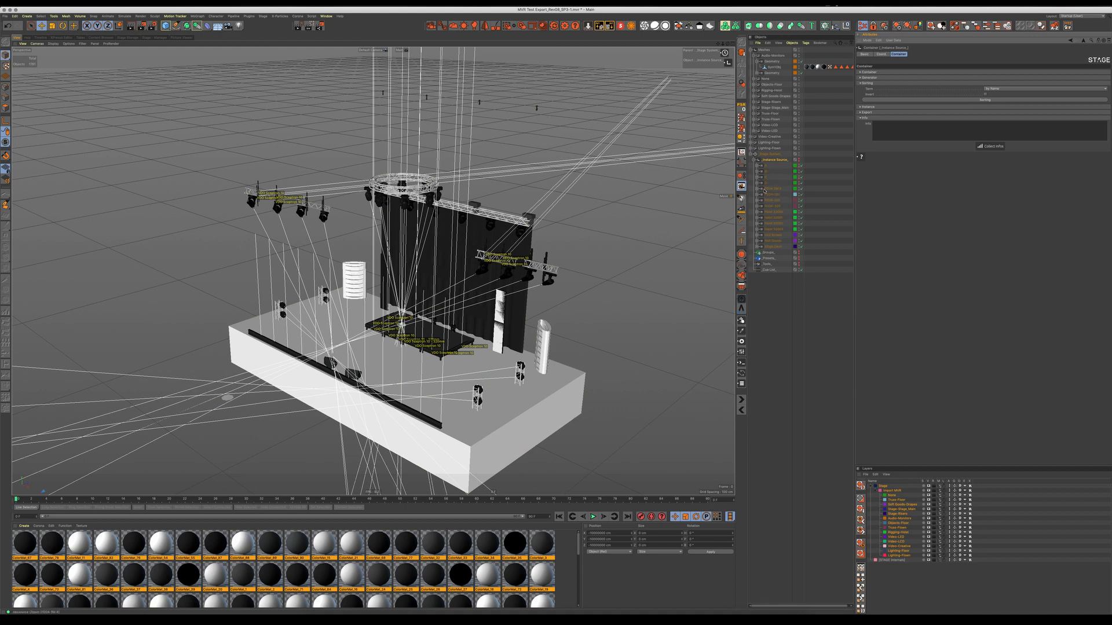
Examine the meshes inside several instance sources, the floor truss instances with their source, and the audio monitor's polygon object.
click(758, 194)
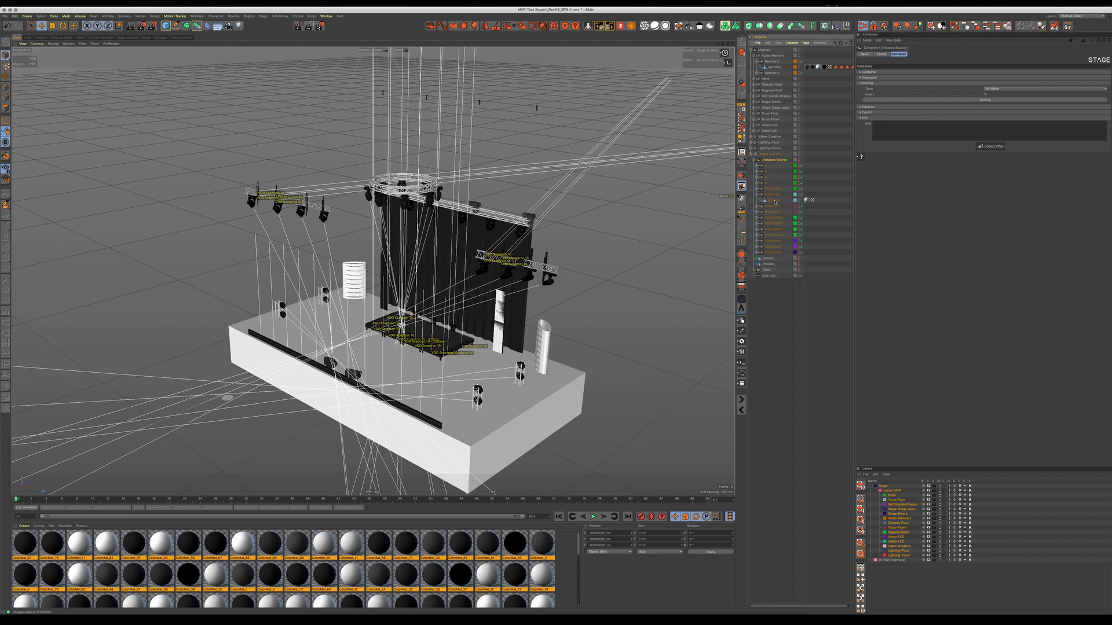
click(758, 206)
click(757, 218)
click(757, 230)
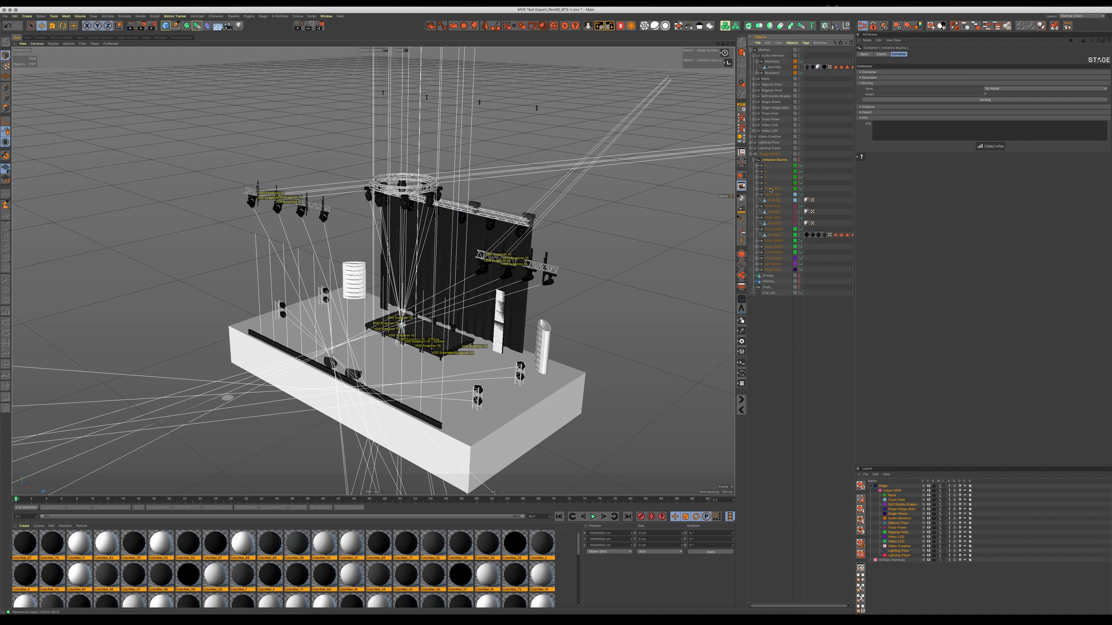
click(756, 113)
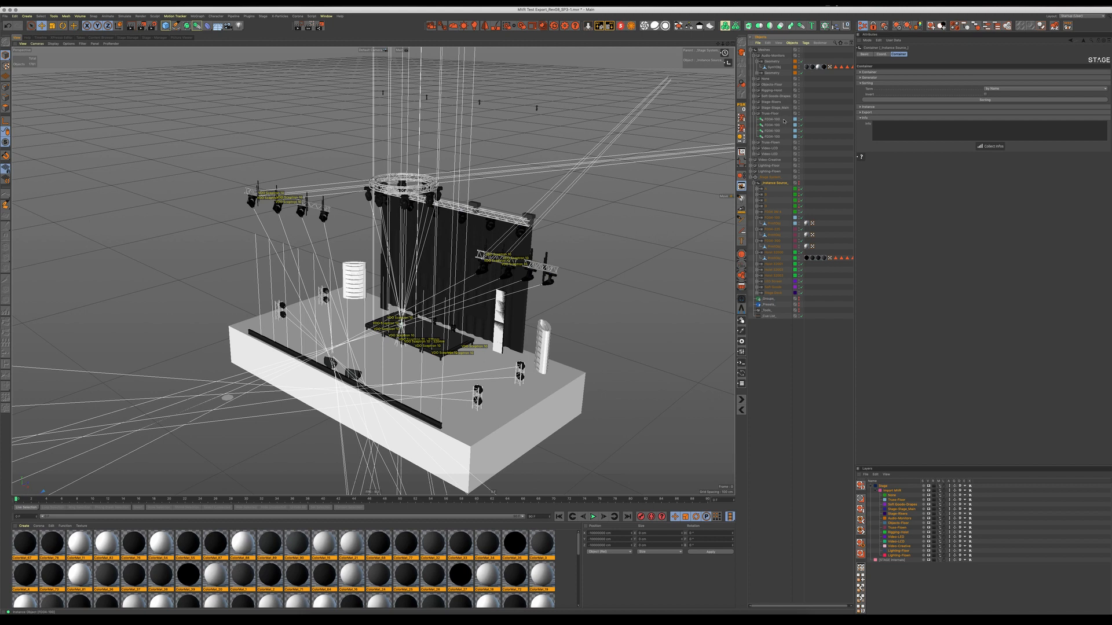
click(770, 218)
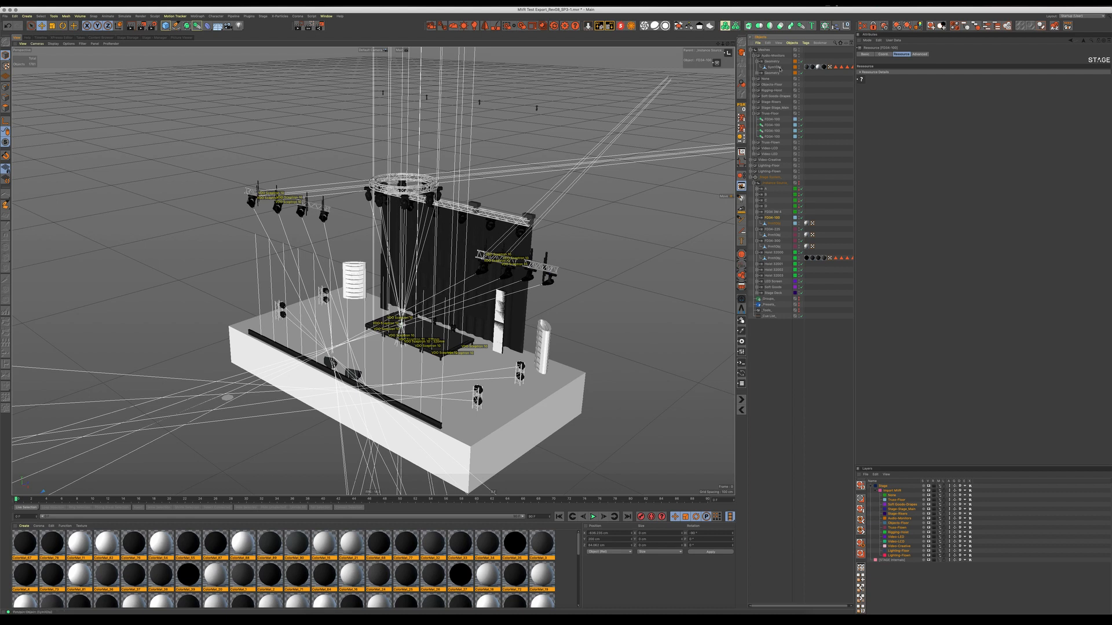
click(774, 67)
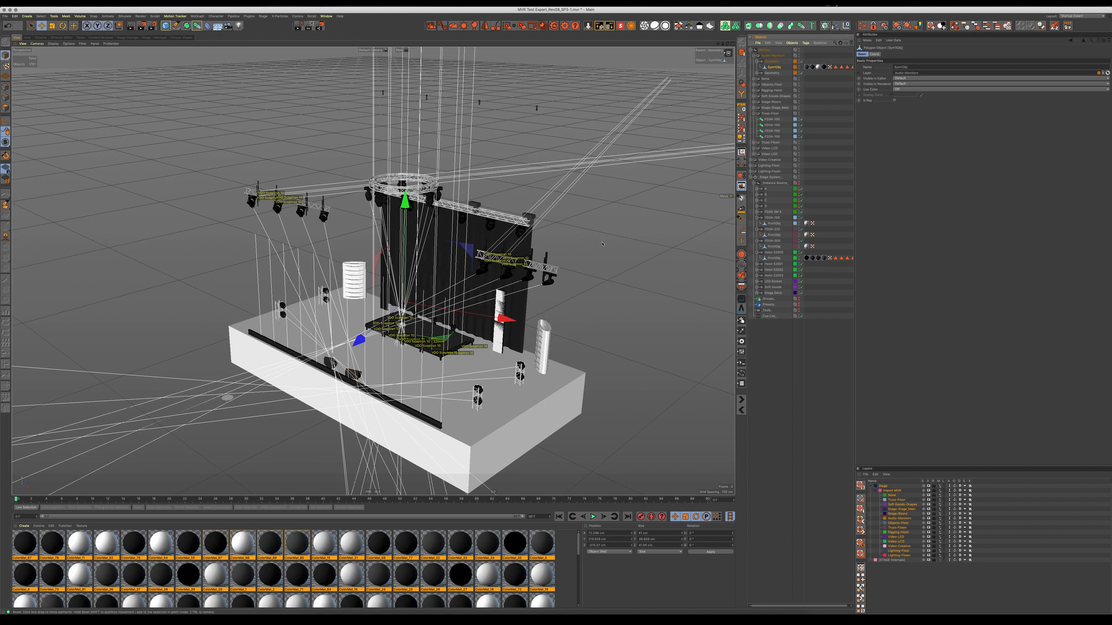
Select the head of the MAC Aura XB on the front truss stand, then its parent fixture to inspect its Stage settings.
scroll(514, 272, up, 5)
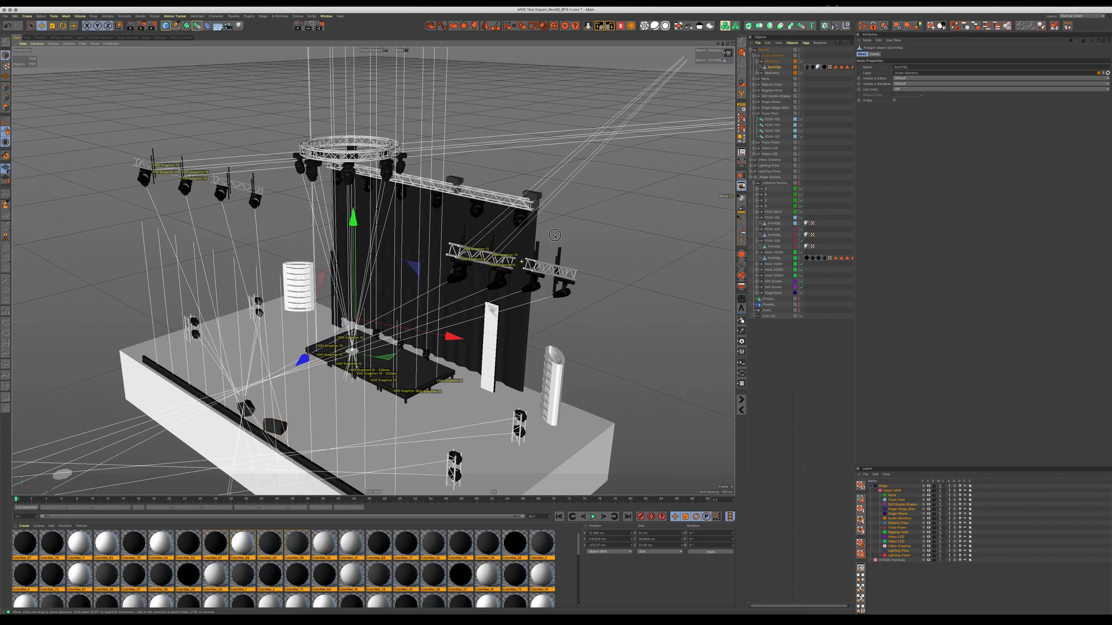
alt+drag(523, 295, 509, 352)
click(497, 354)
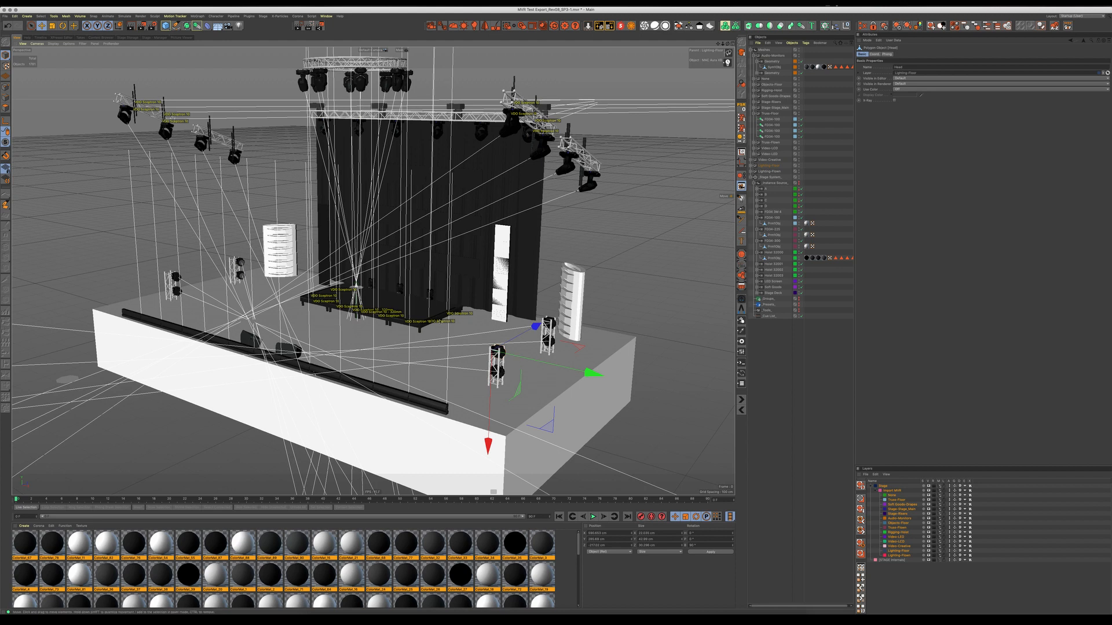
click(517, 85)
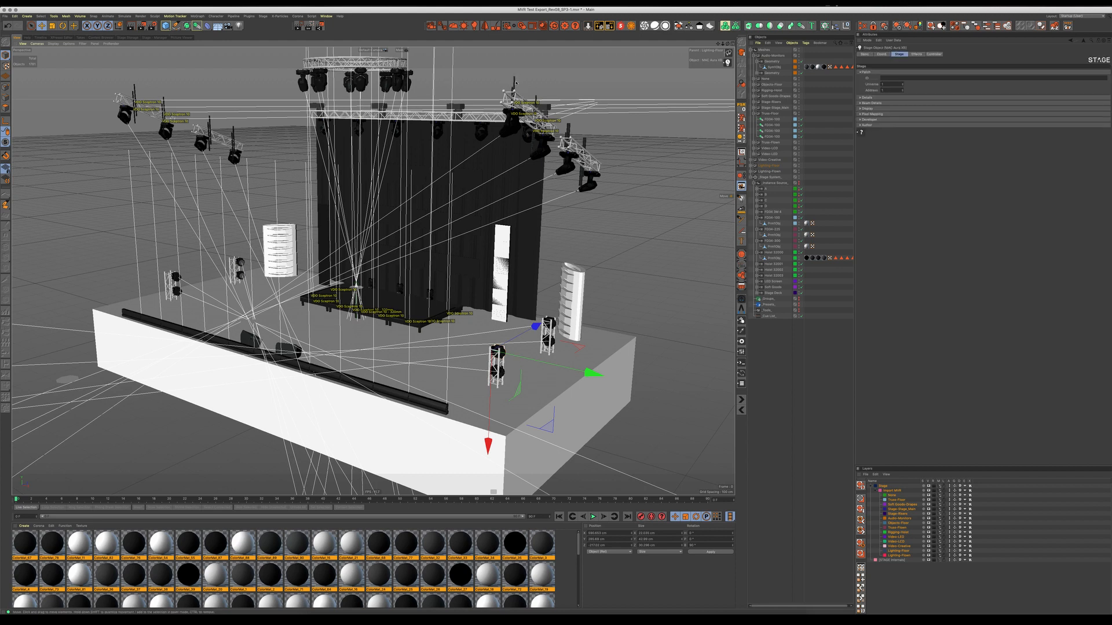
Select a fixture on the flown side truss, then the Sceptron bar along the riser's front corner.
drag(523, 100, 572, 139)
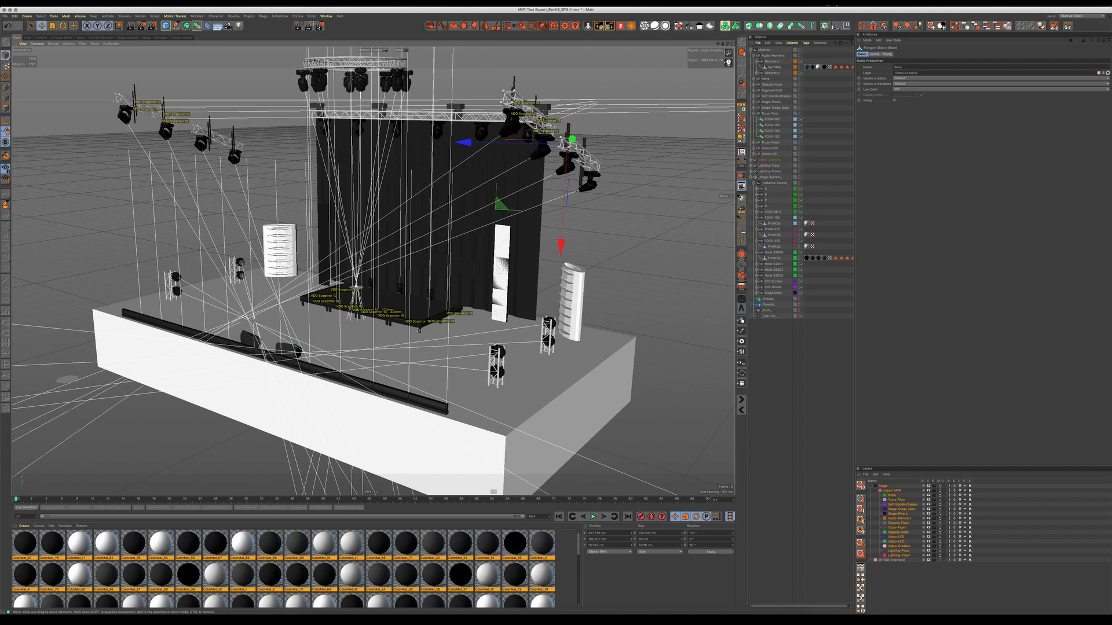
click(418, 329)
scroll(418, 330, up, 10)
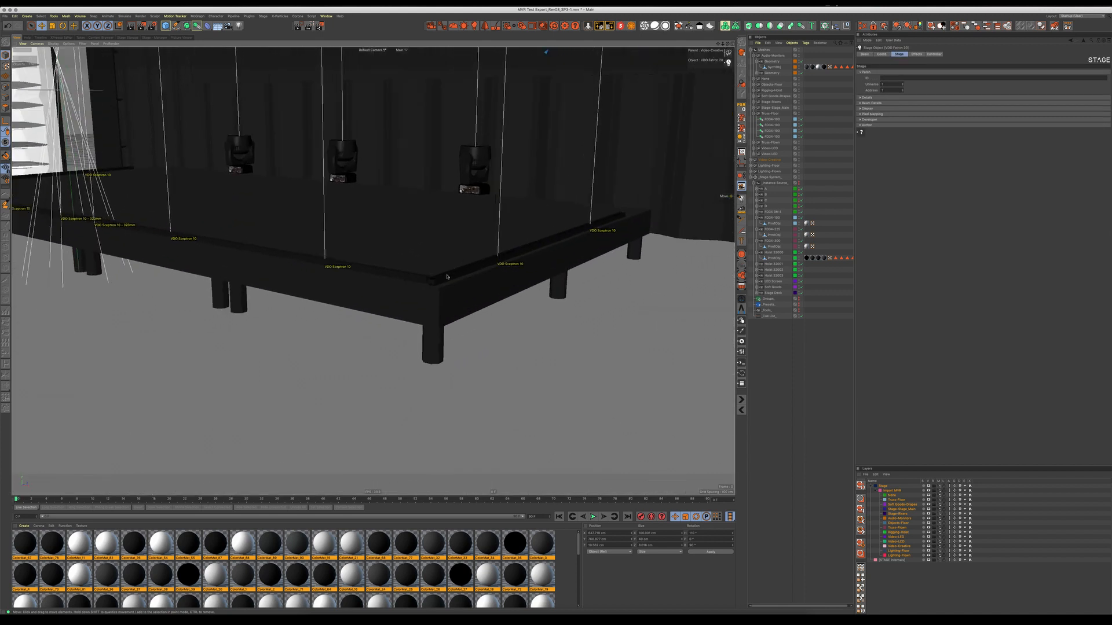
click(446, 278)
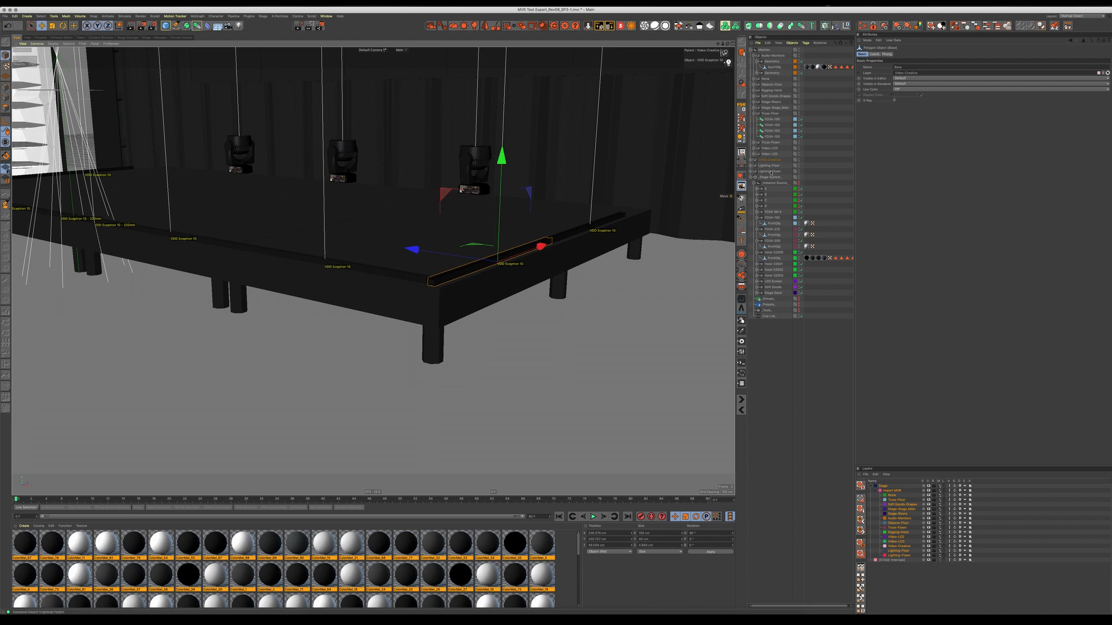
Select the VDO Sceptron 10 bars around the riser in the Video Creative container and set their lens effect to Tube White.
click(754, 161)
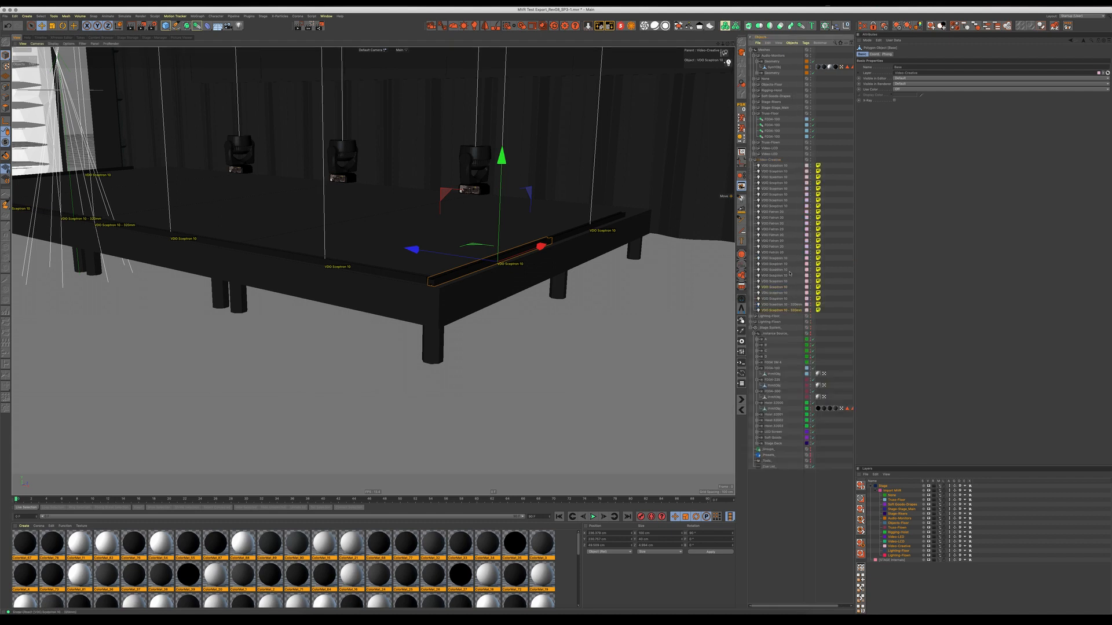
click(789, 273)
alt+right_drag(465, 252, 423, 284)
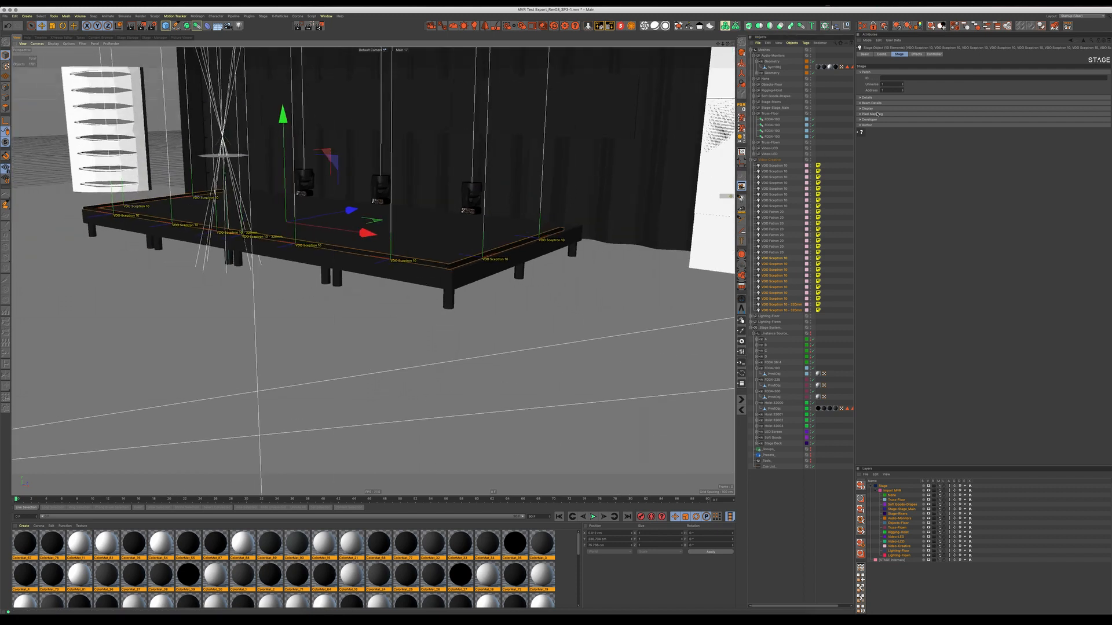
click(934, 54)
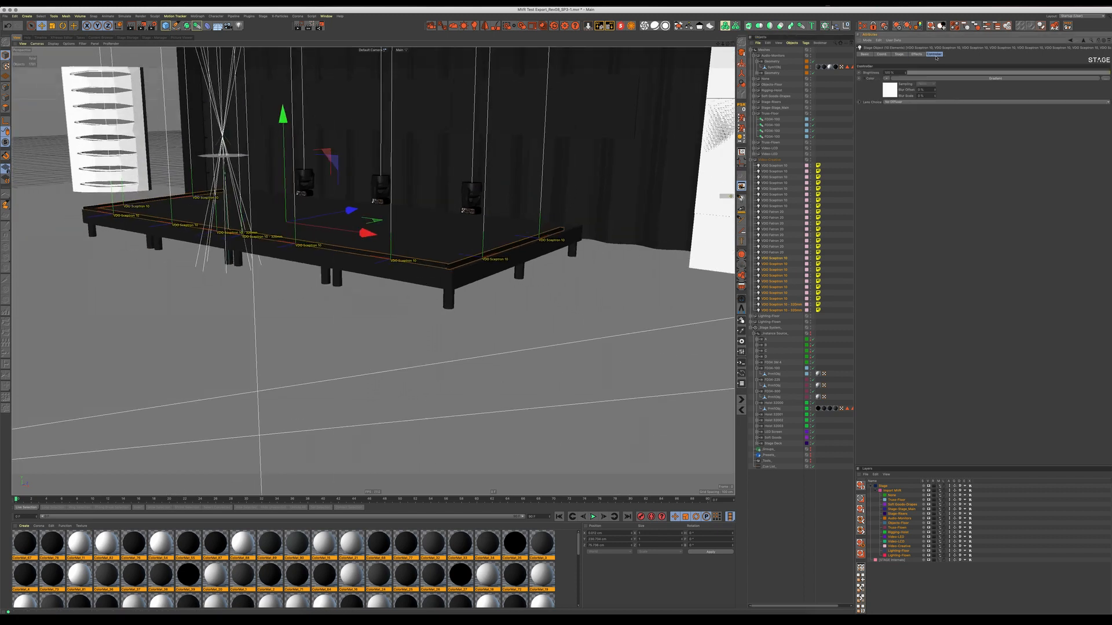
click(895, 102)
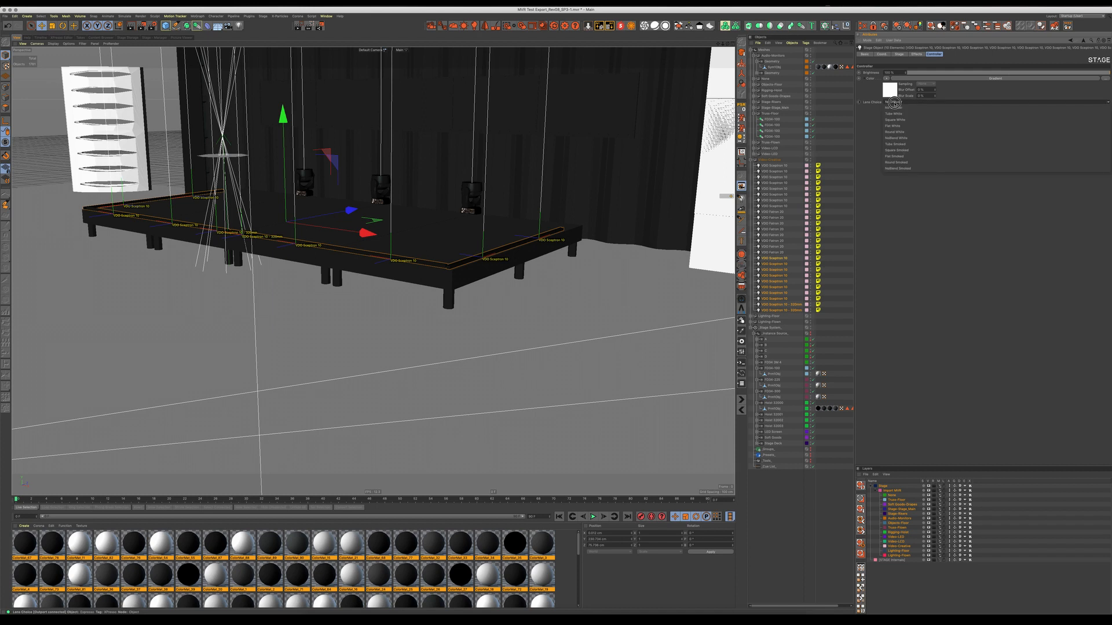
click(893, 113)
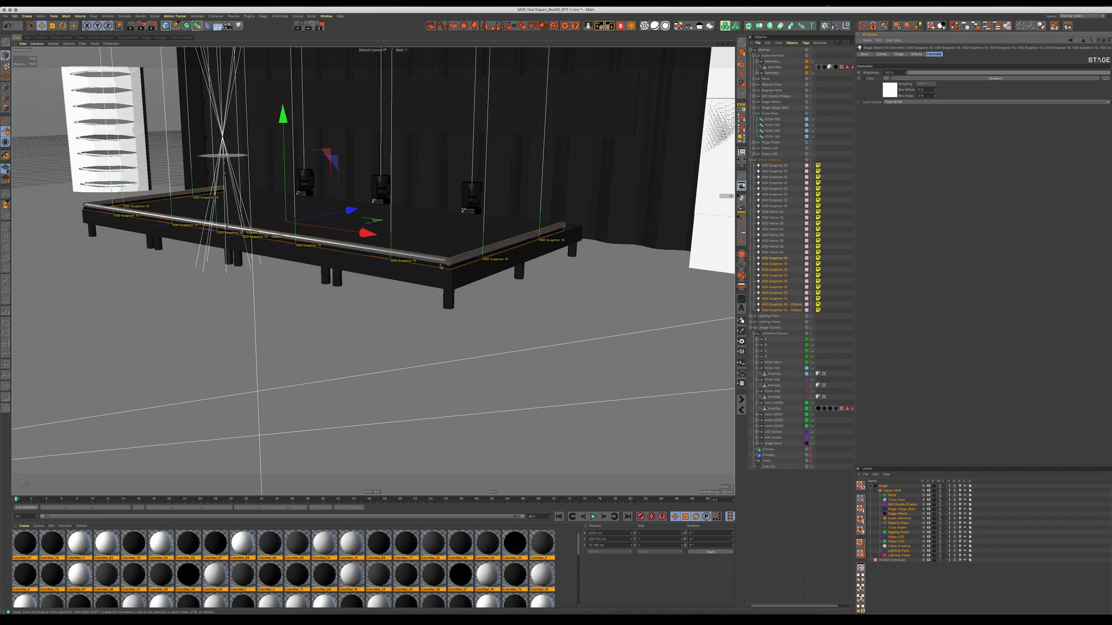
Select the MAC Quantum Wash on the rear truss and inspect its Stage controller settings.
alt+right_drag(450, 237, 397, 280)
alt+drag(397, 299, 383, 292)
alt+right_drag(383, 291, 381, 299)
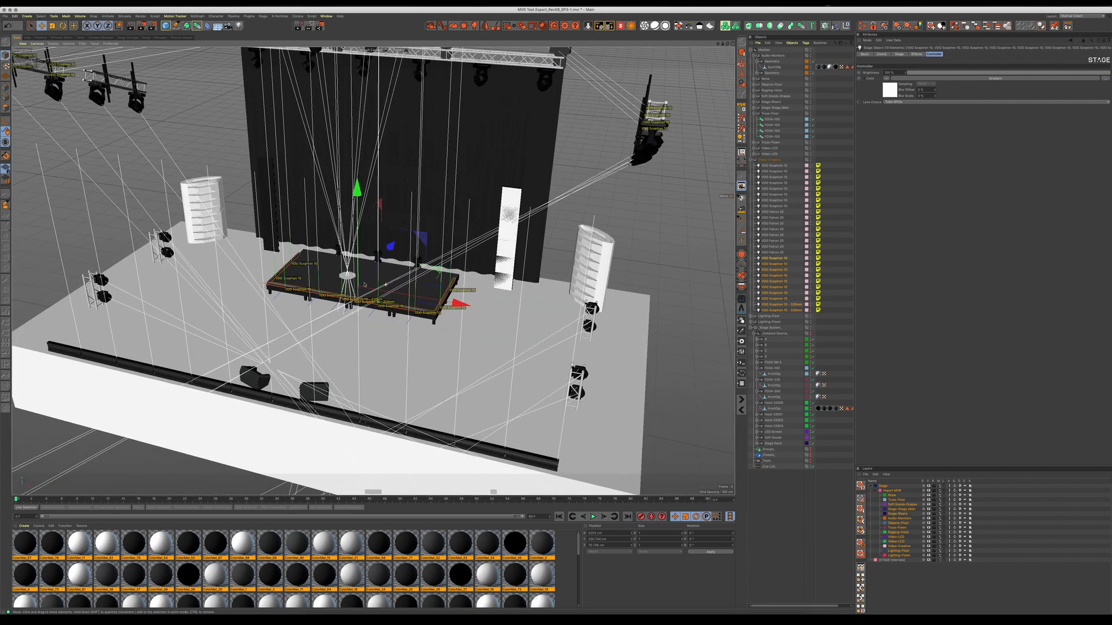
alt+drag(381, 299, 472, 199)
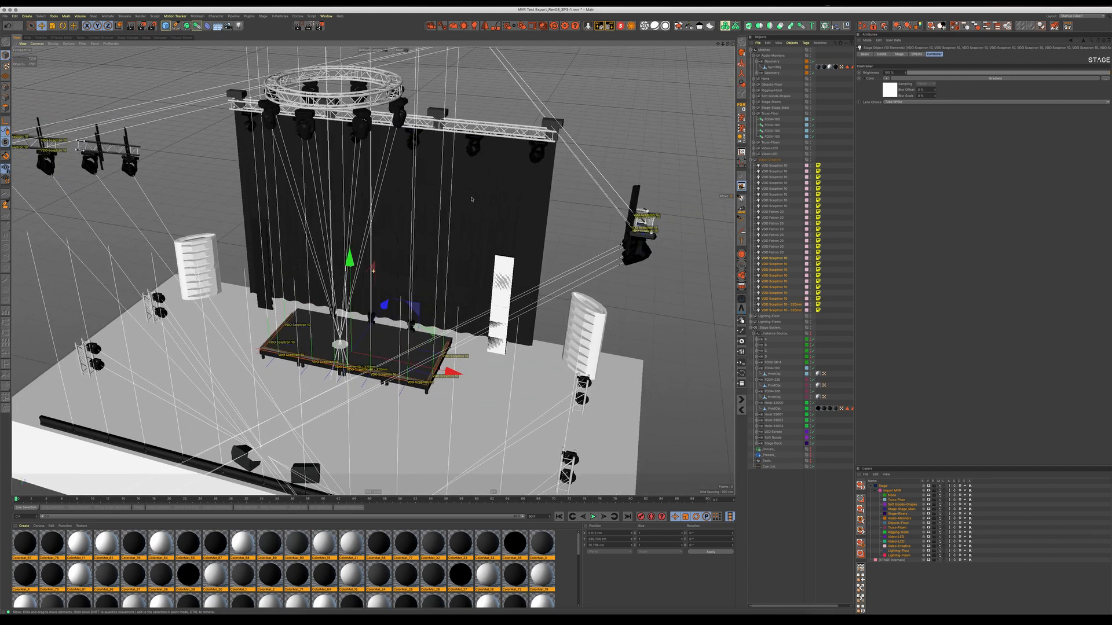
click(475, 152)
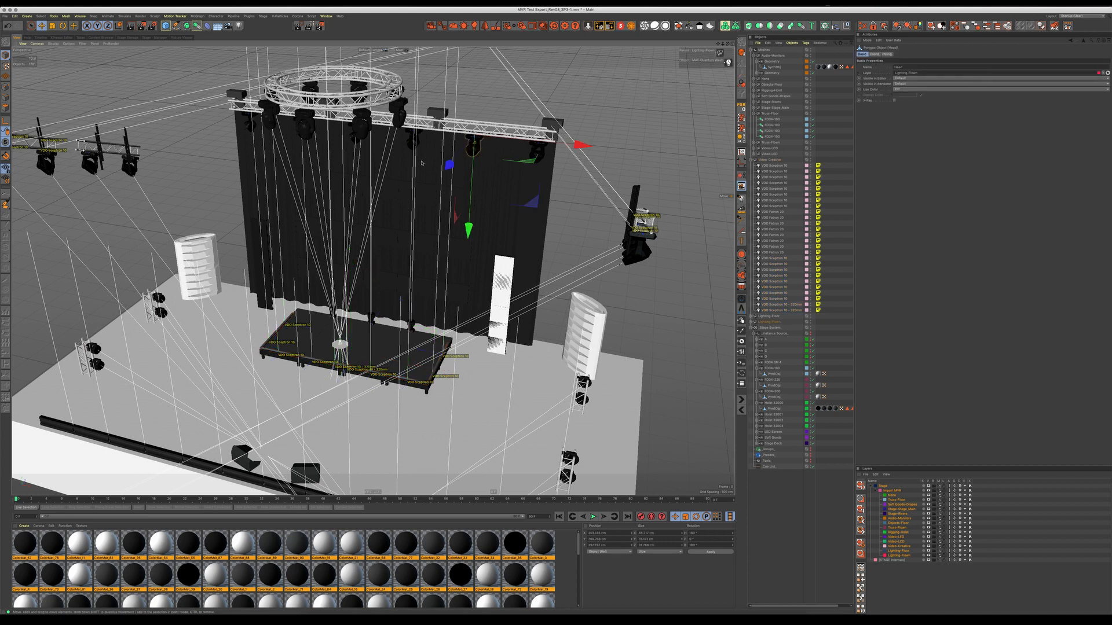
alt+drag(415, 212, 433, 239)
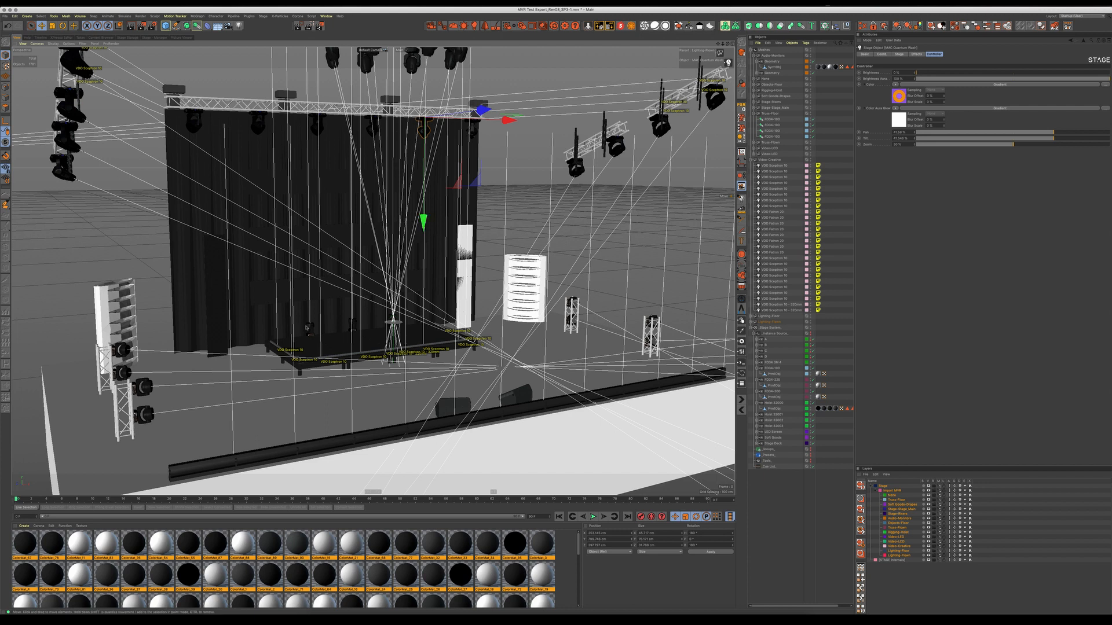
Locate the screen geometry behind the riser in the Video LCD container and select all of that container's Geometry objects.
click(261, 296)
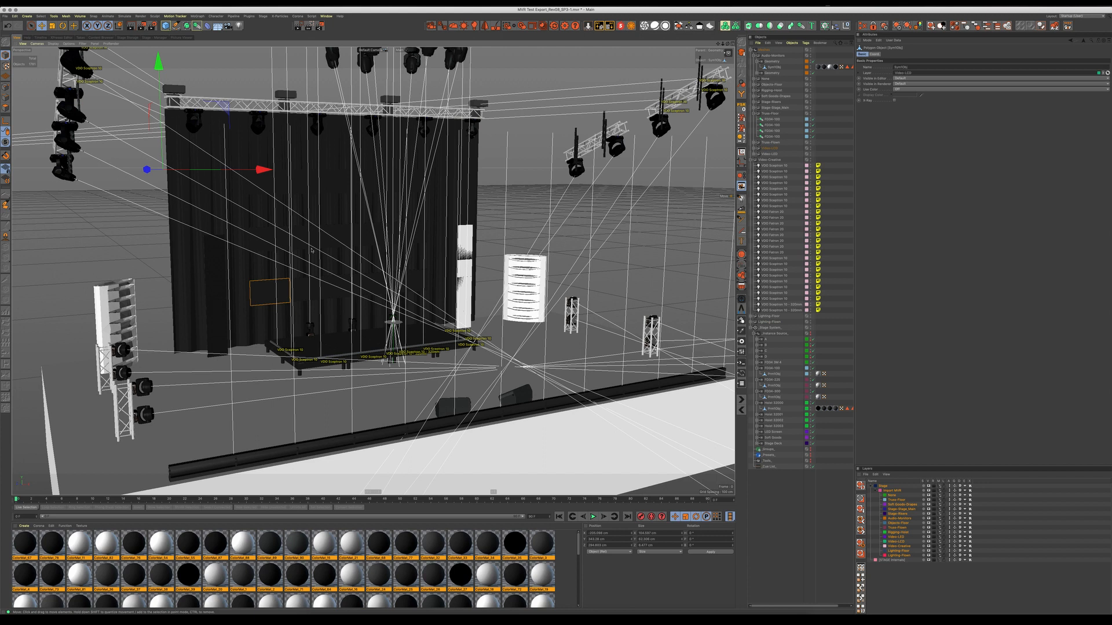
click(755, 148)
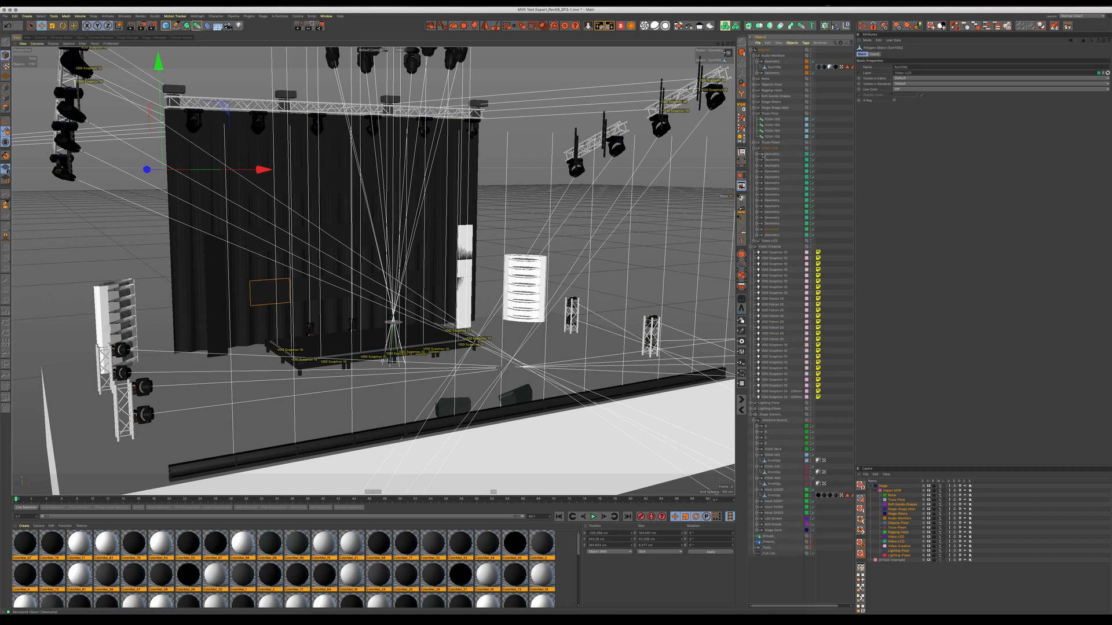
click(758, 154)
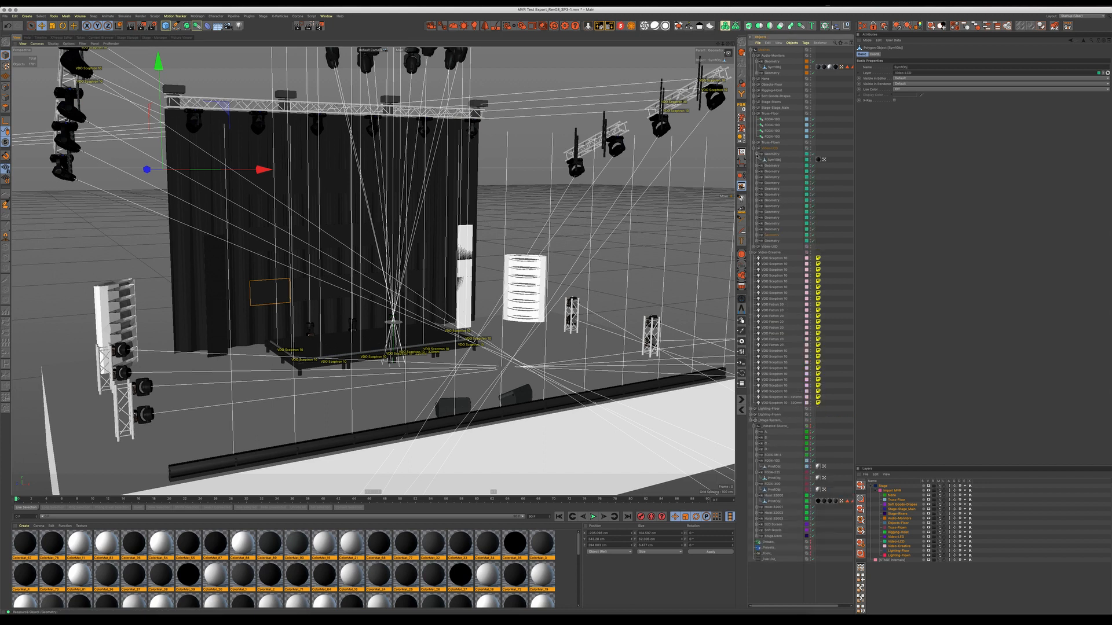
click(758, 154)
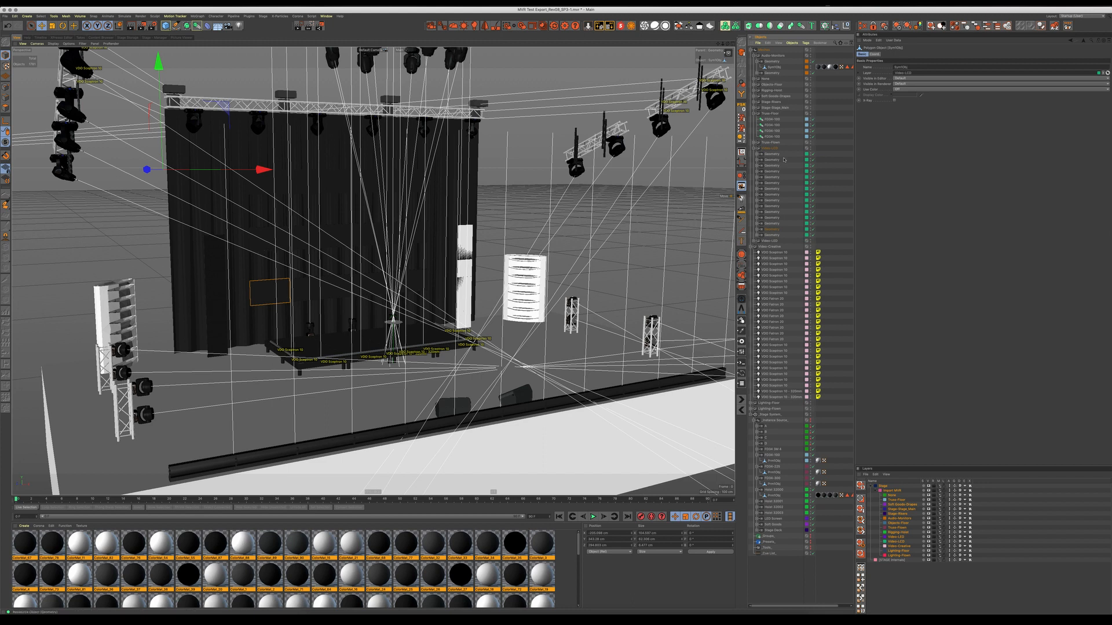
drag(783, 156, 777, 240)
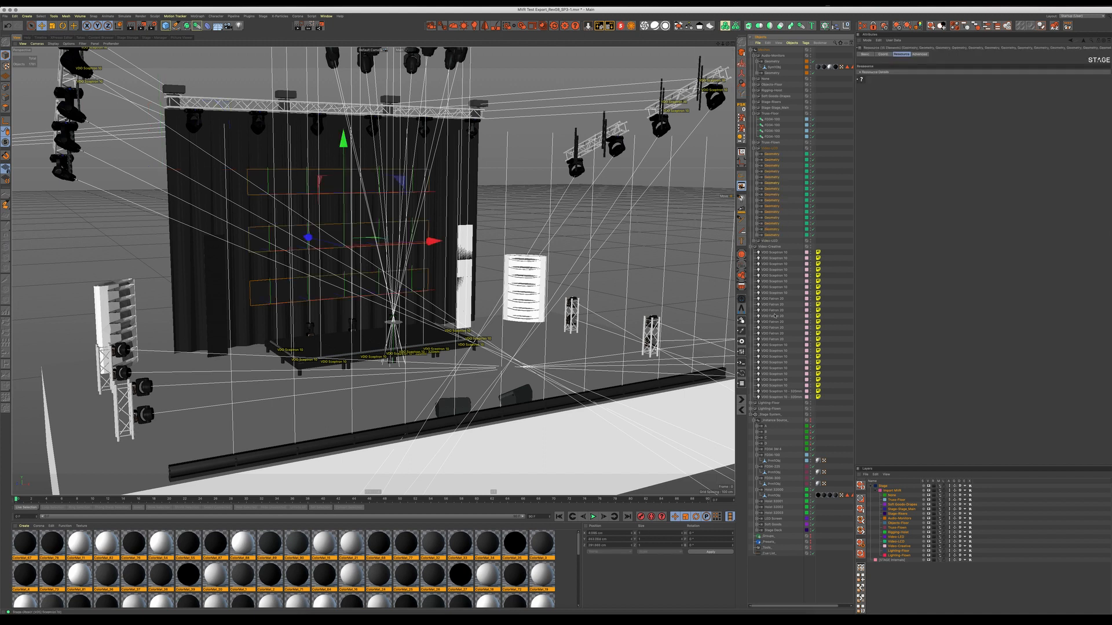
Replace the selected screen geometry with the NEC display from the Video Display category of the Stage browser.
click(128, 38)
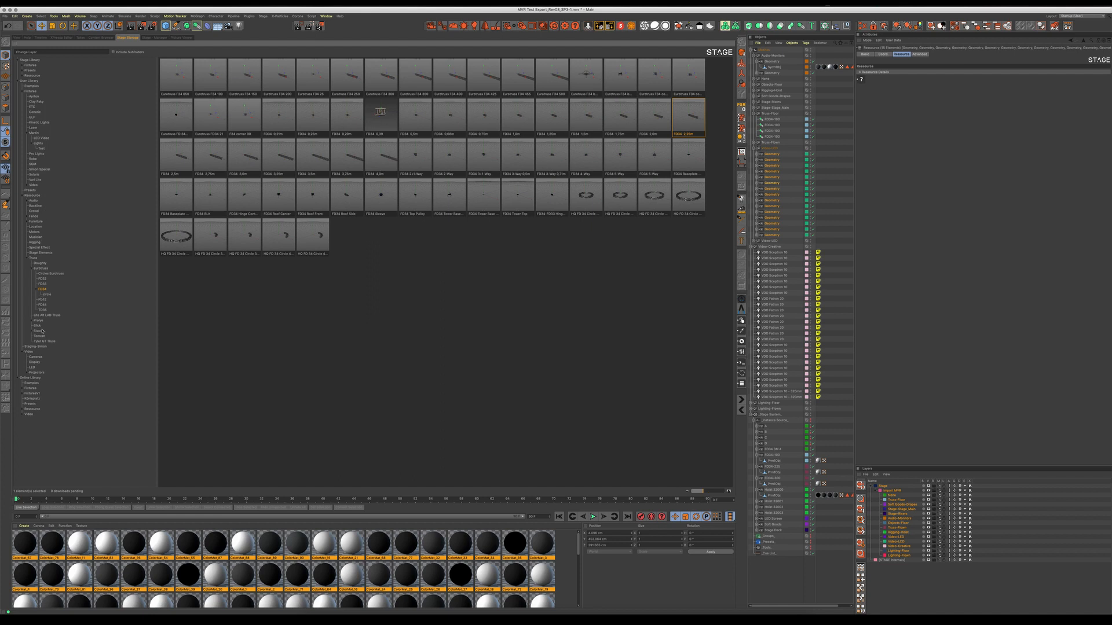
click(35, 362)
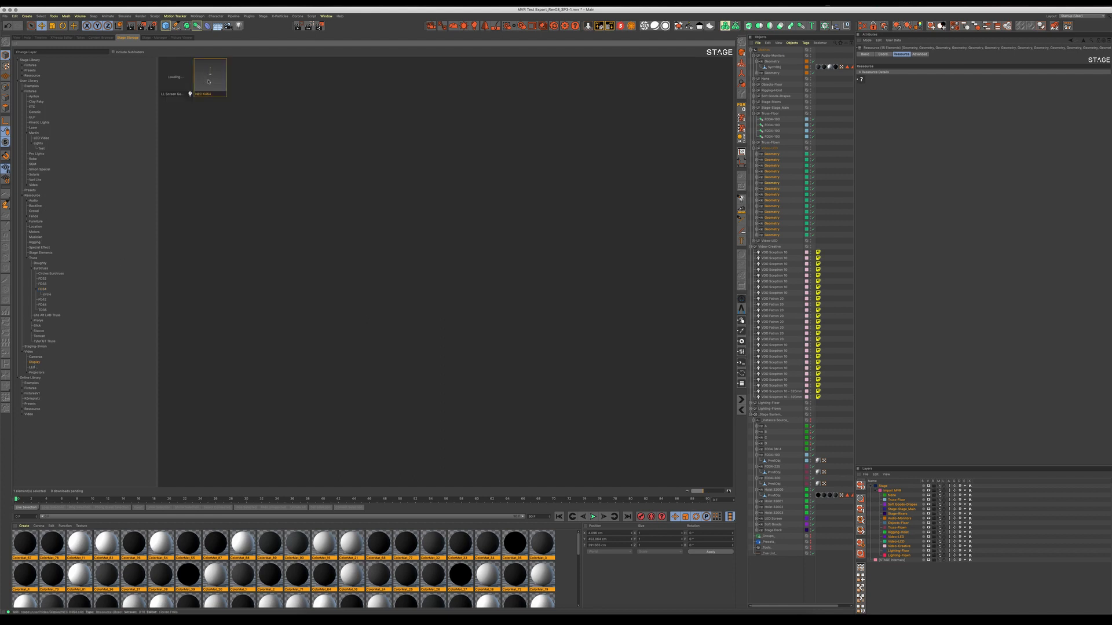
right_click(215, 86)
click(236, 105)
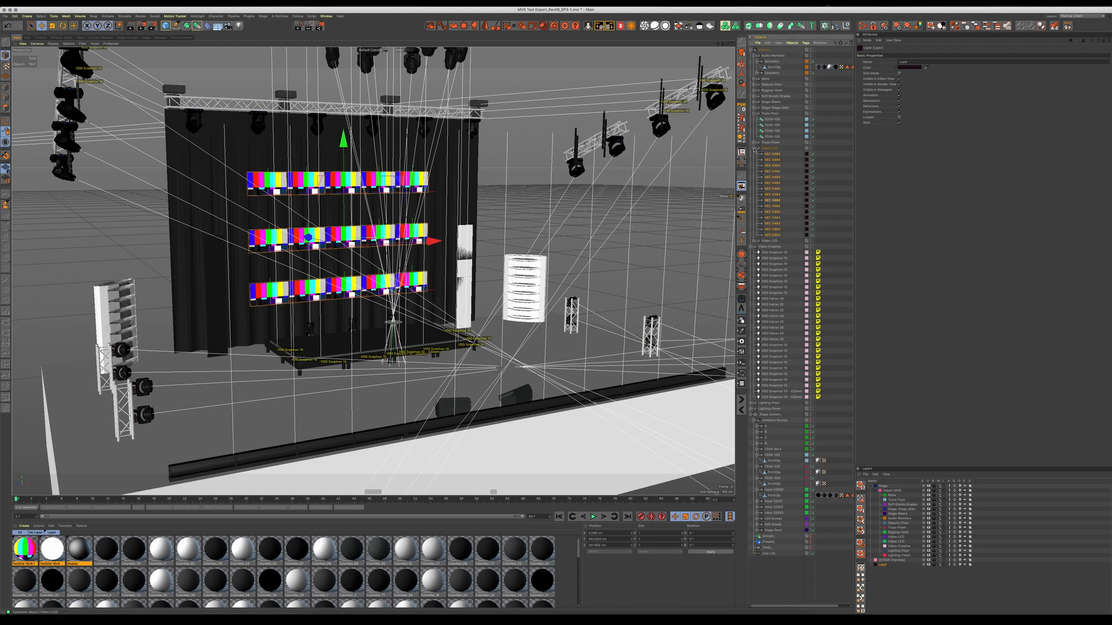
Collapse the Video LCD, Video Creative, Stage System, Truss Floor and Meshes containers in the object hierarchy.
click(774, 147)
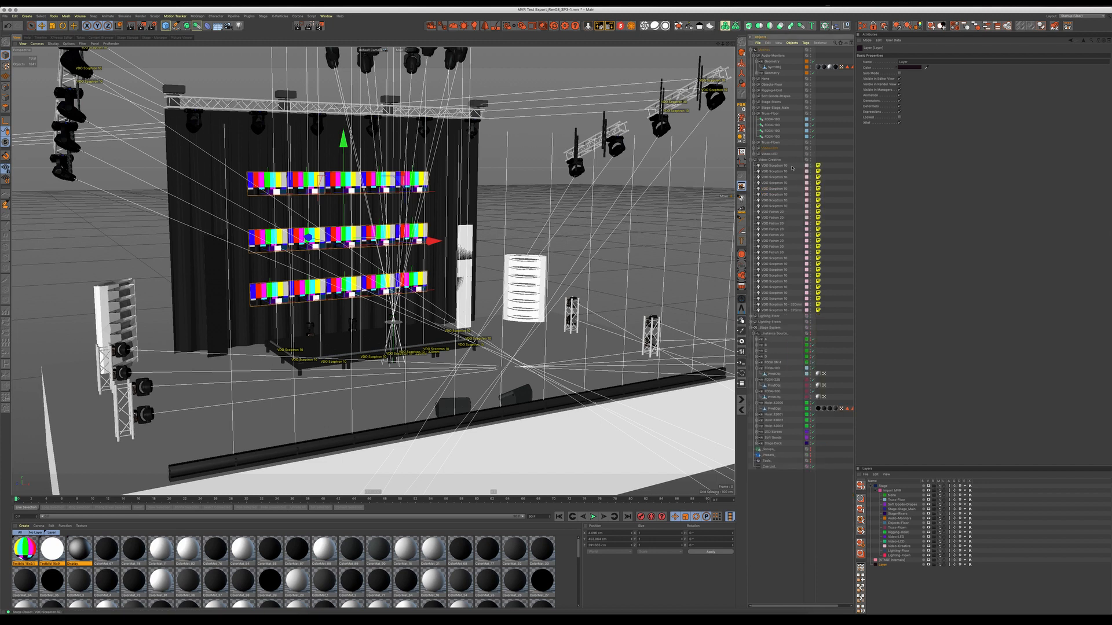
click(753, 160)
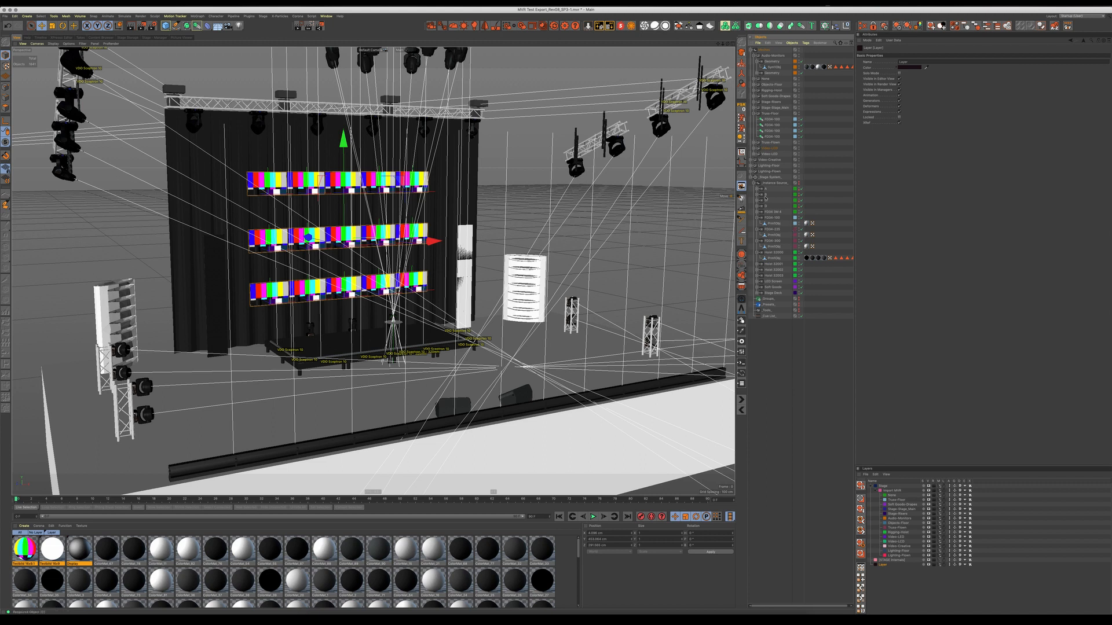
click(753, 177)
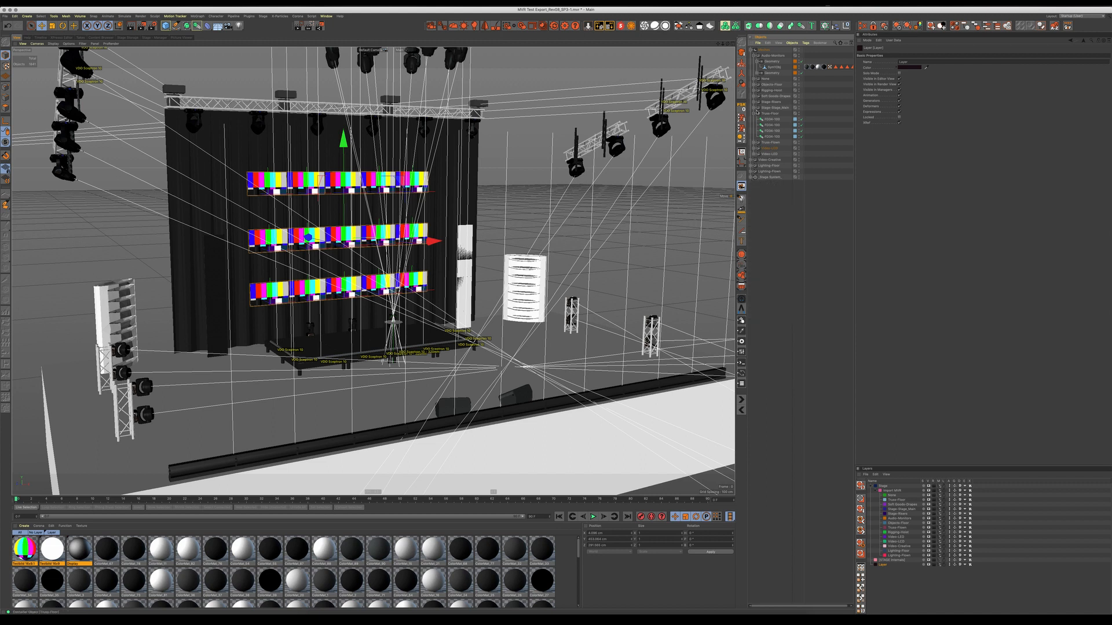
click(754, 113)
click(753, 50)
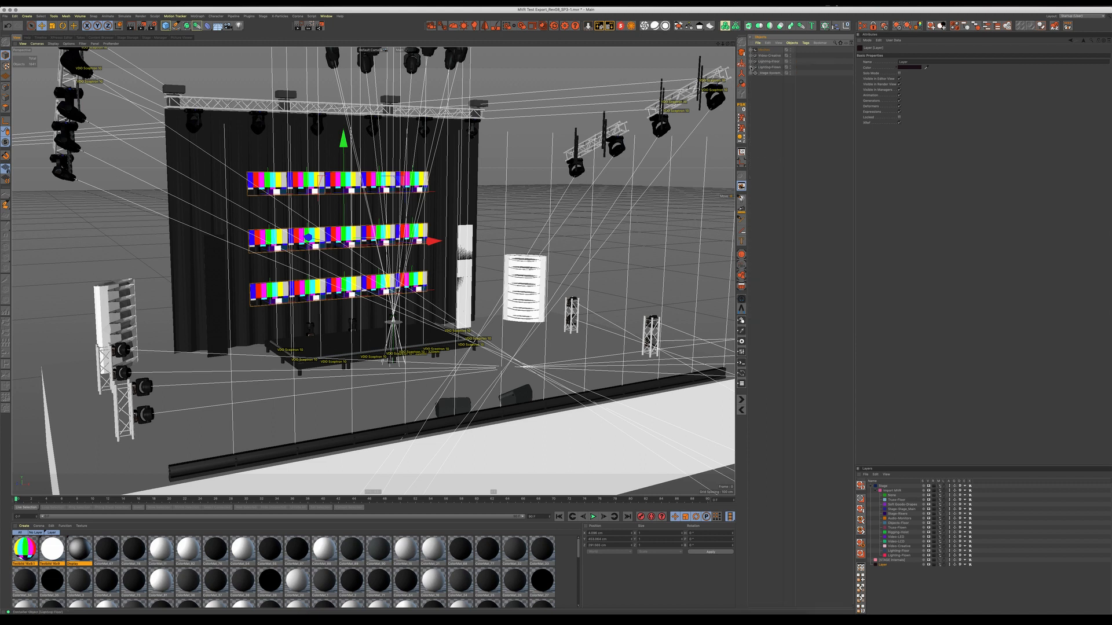
Select all MAC Axiom fixtures in the flown lighting container and set their colour to red.
click(751, 67)
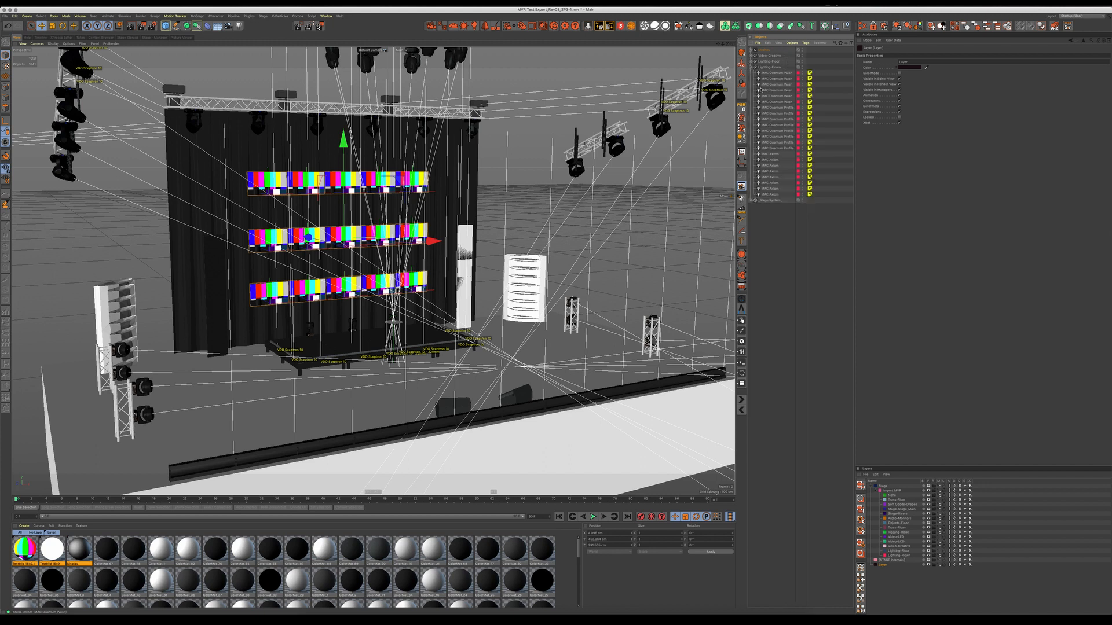
click(786, 86)
click(774, 155)
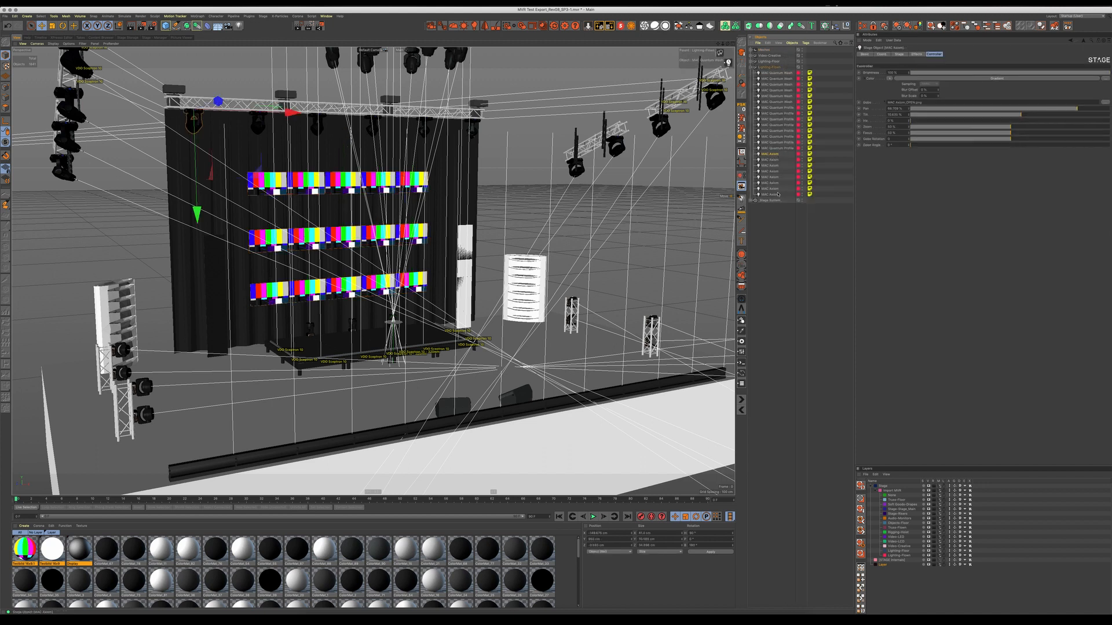
shift+click(775, 195)
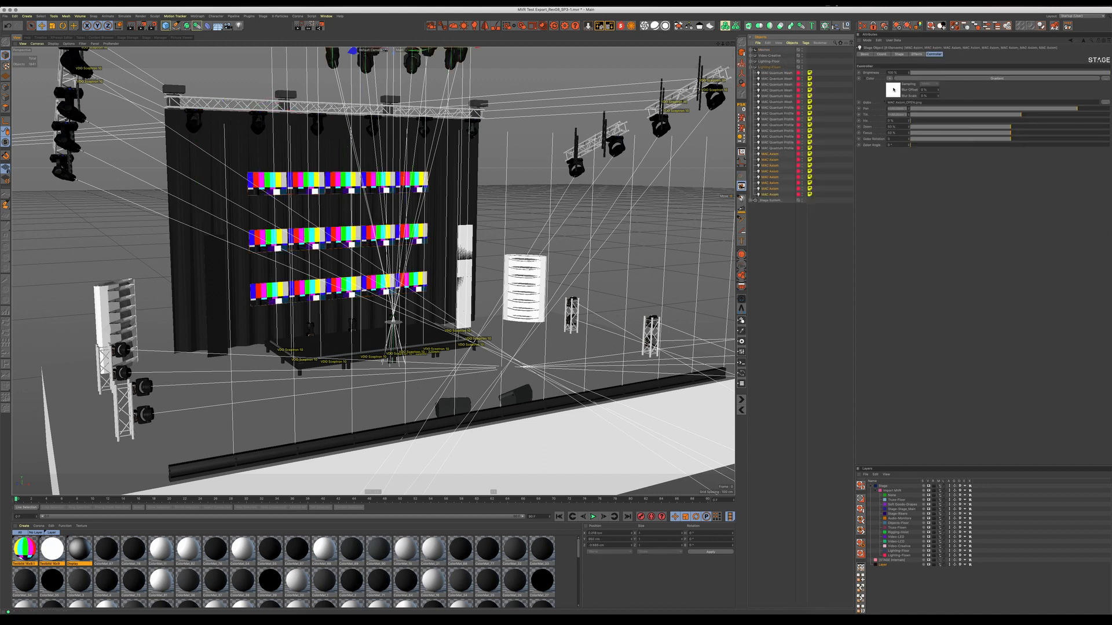
click(741, 331)
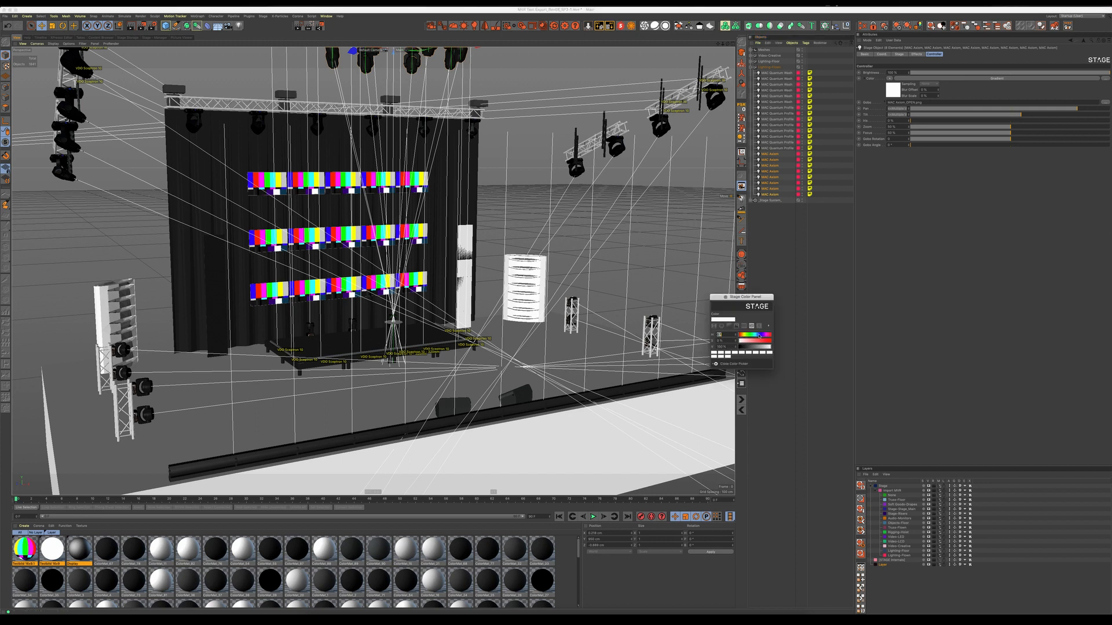
click(763, 341)
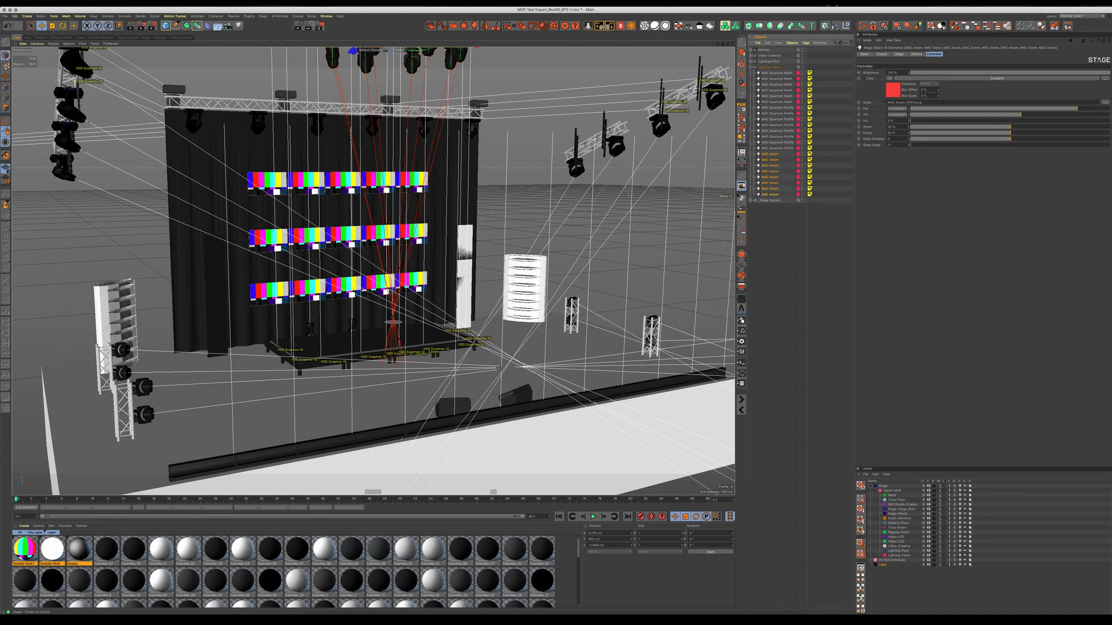
Choose a gobo for the selected MAC Axiom fixtures and reduce their tilt to aim the beams toward the stage front.
click(741, 342)
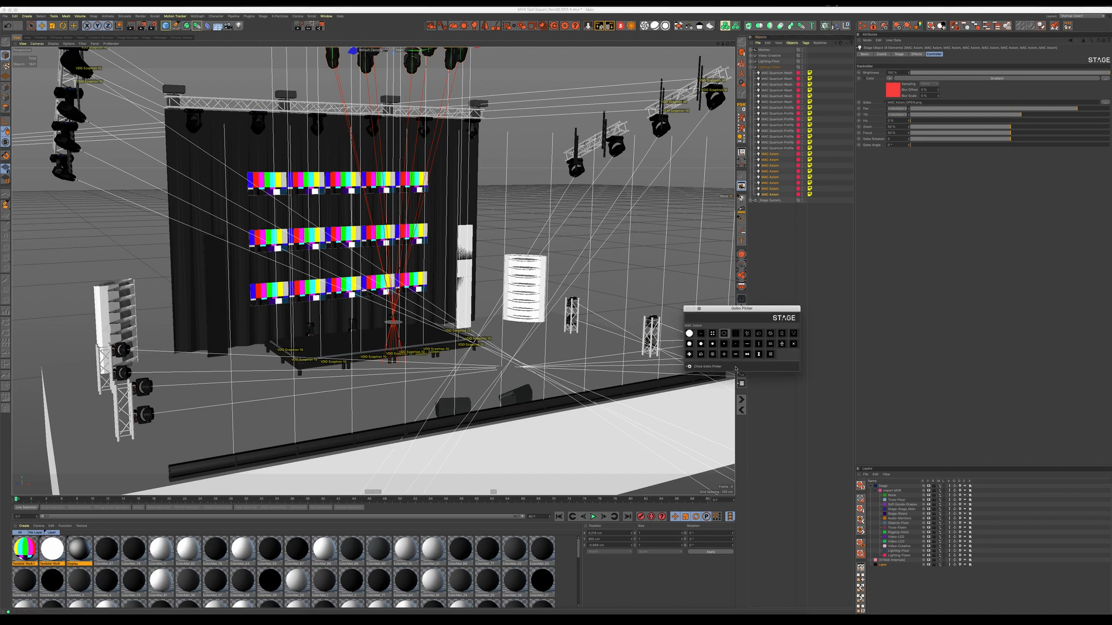
click(707, 367)
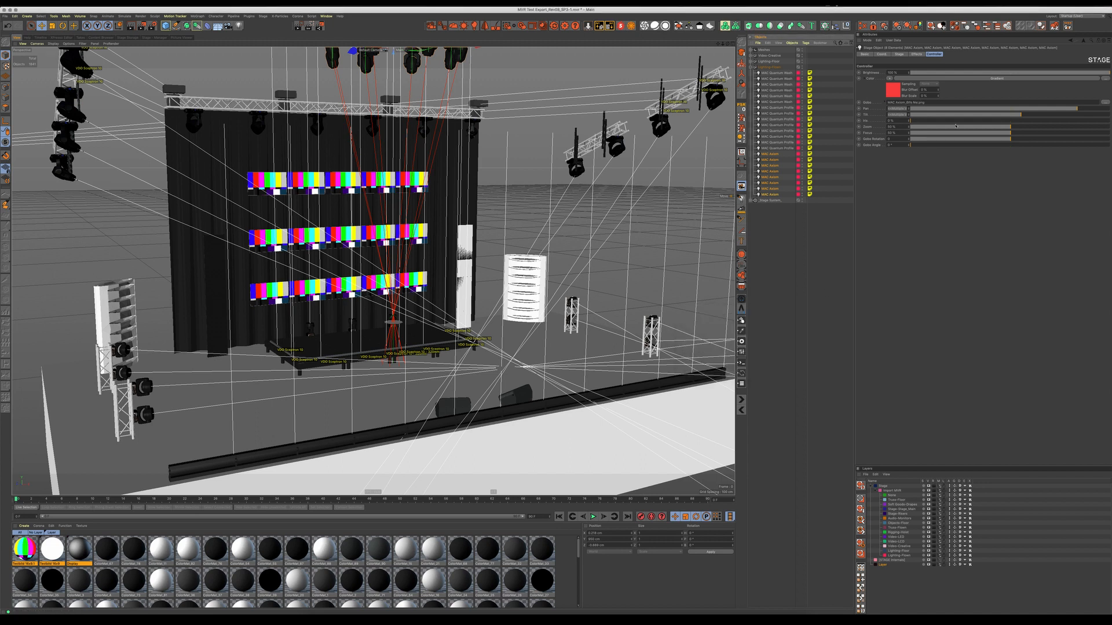
drag(1019, 115, 988, 114)
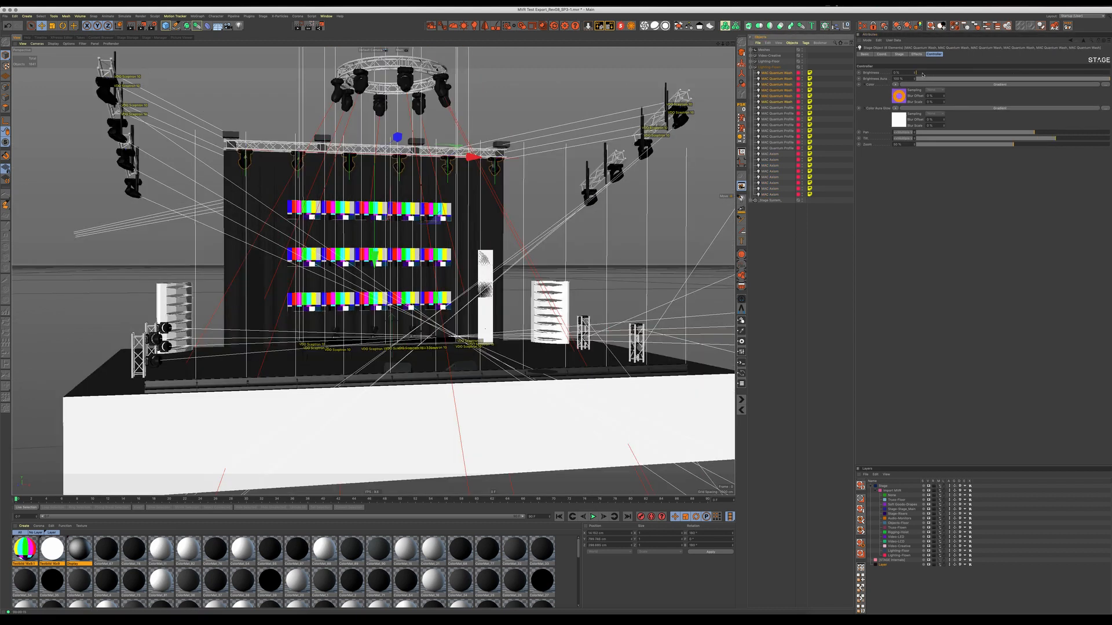
Select all MAC Quantum Profile fixtures and set their brightness to 0%.
click(792, 108)
shift+click(788, 148)
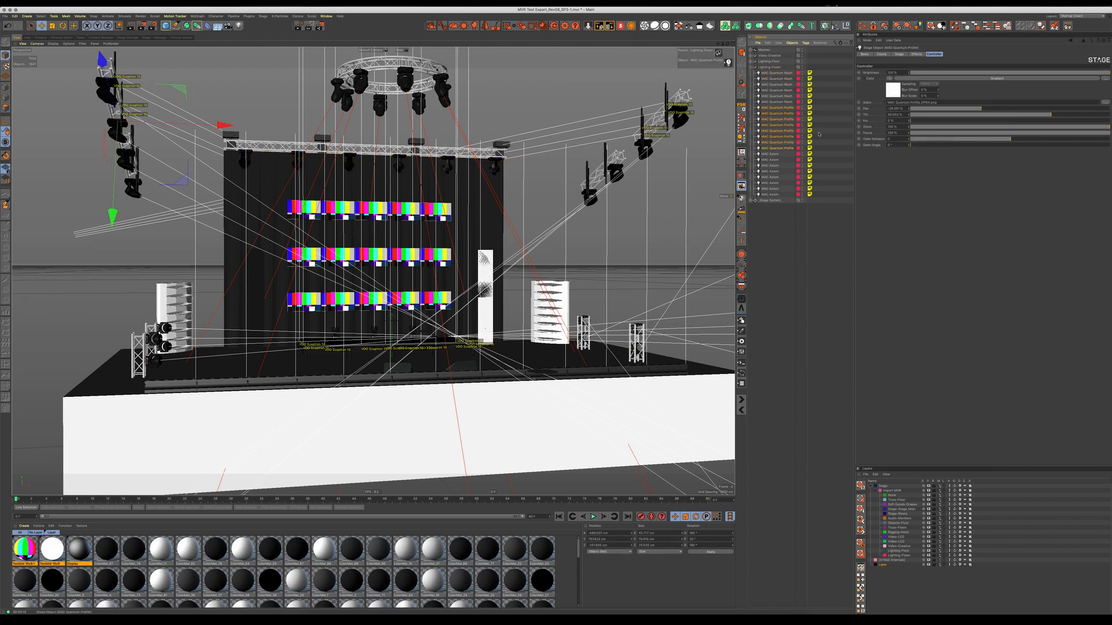
drag(926, 73, 880, 75)
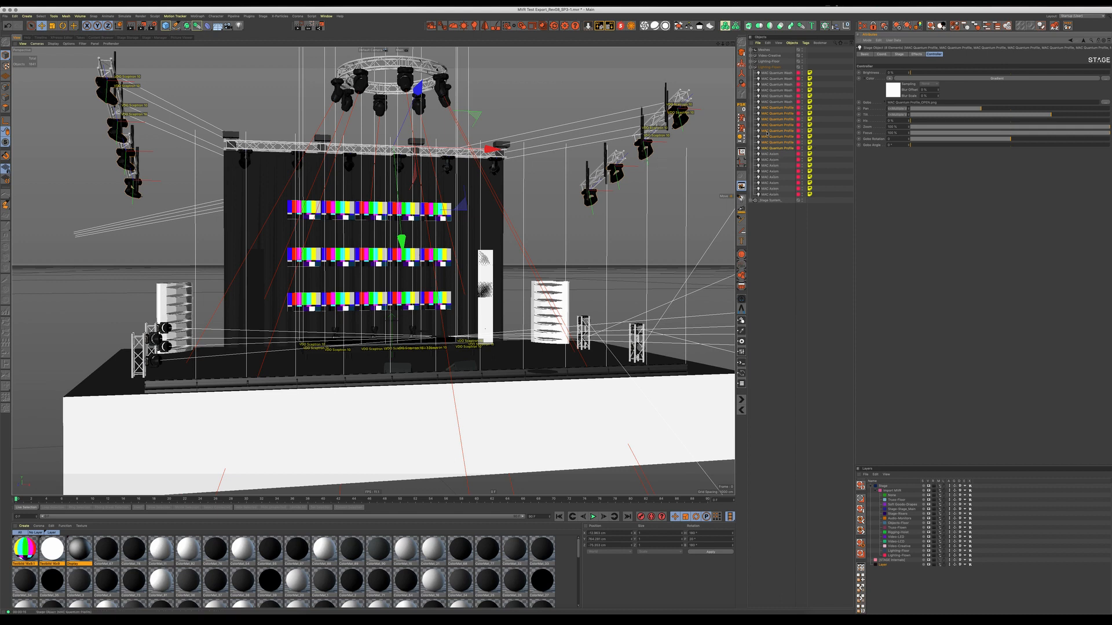
Select all Impression X4 Bar 20 fixtures in the floor lighting container and set their brightness to 0%.
click(752, 69)
click(751, 62)
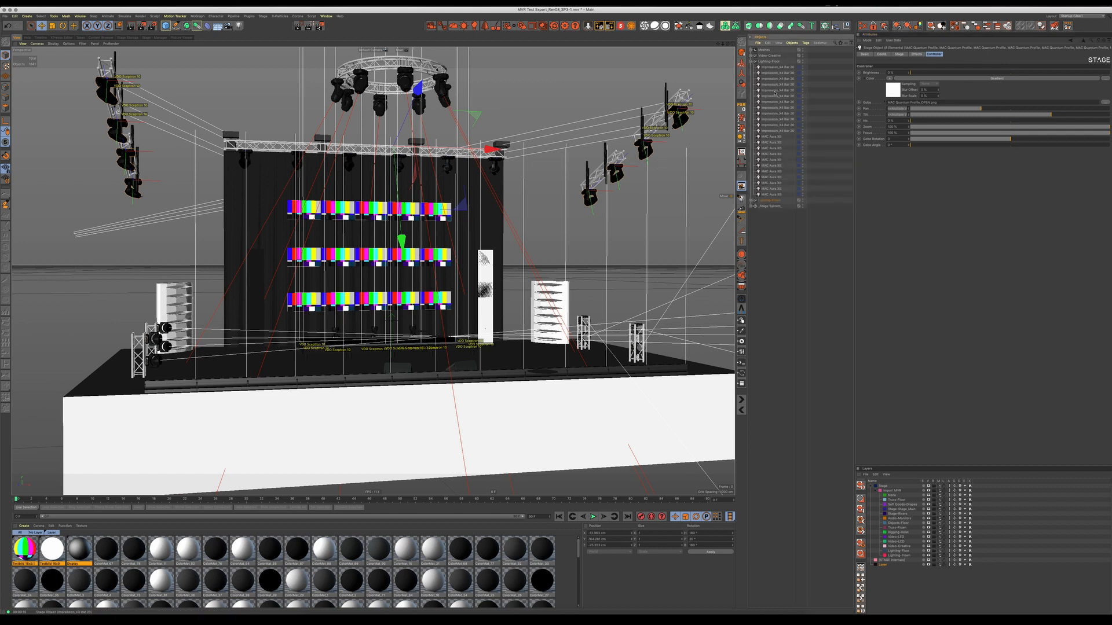
click(790, 131)
shift+click(784, 67)
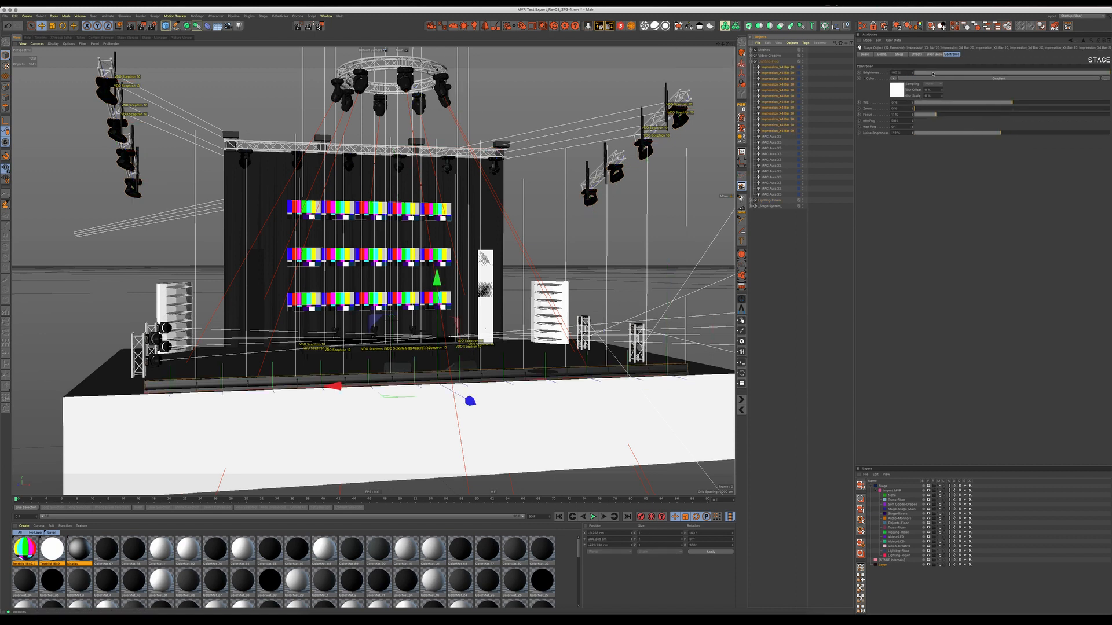
drag(932, 74, 903, 74)
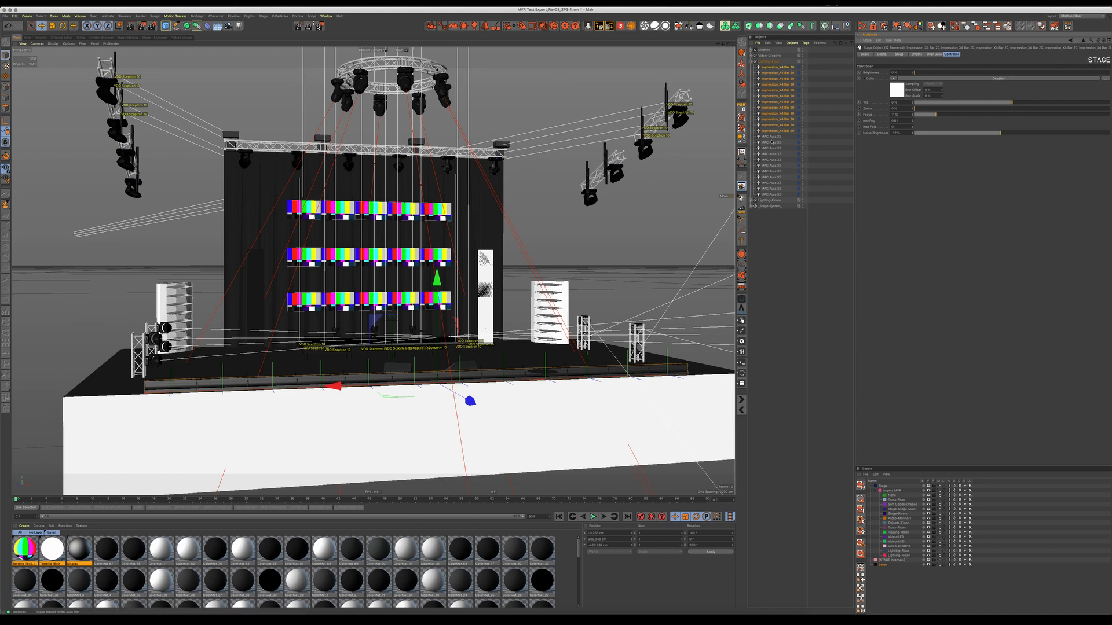
Set the brightness of all MAC Aura XB floor fixtures to 0% and start a render of the stage.
drag(787, 138, 772, 195)
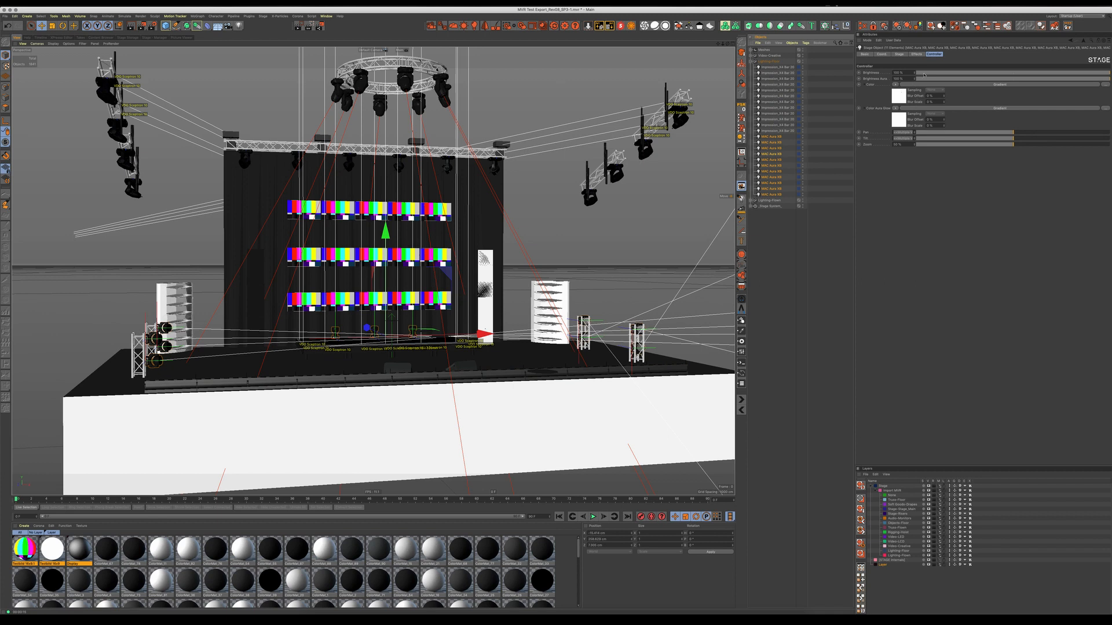
drag(923, 75, 915, 74)
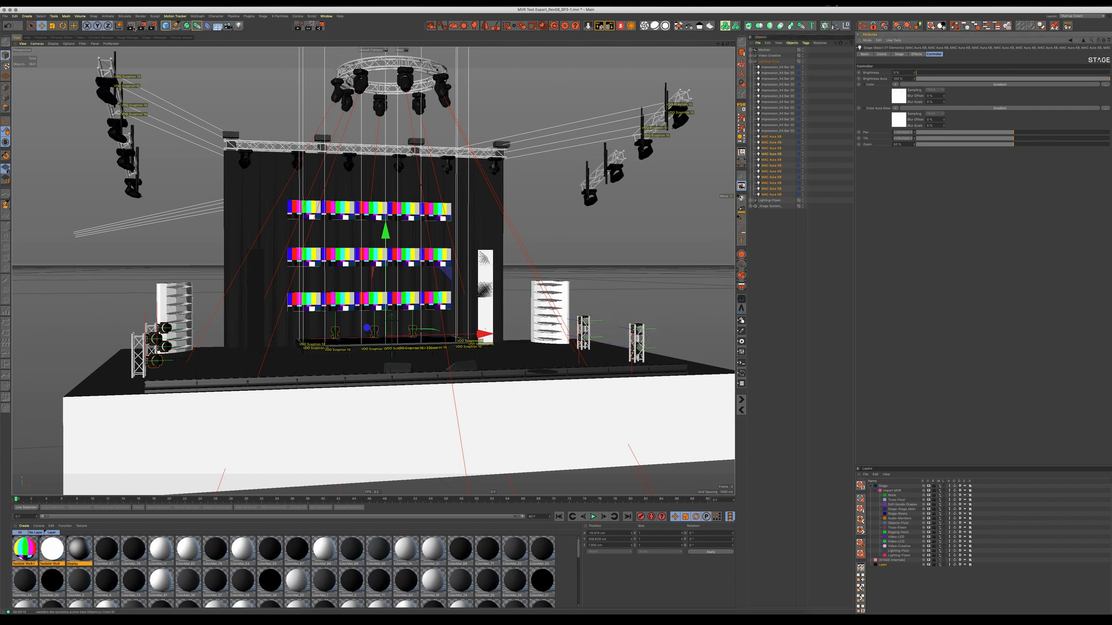
click(132, 25)
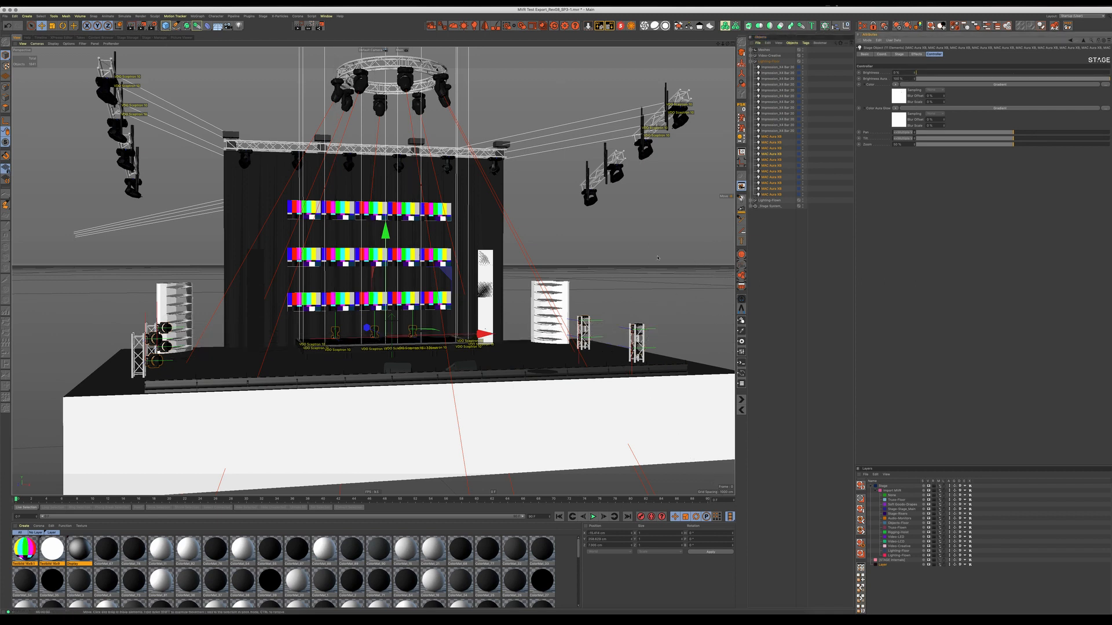